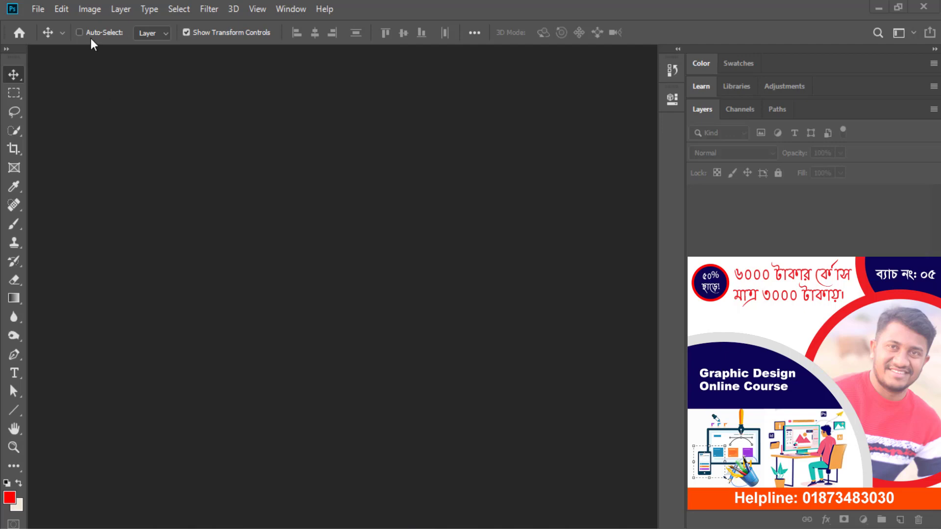
{"action": "left_click", "coordinate": [35, 11]}
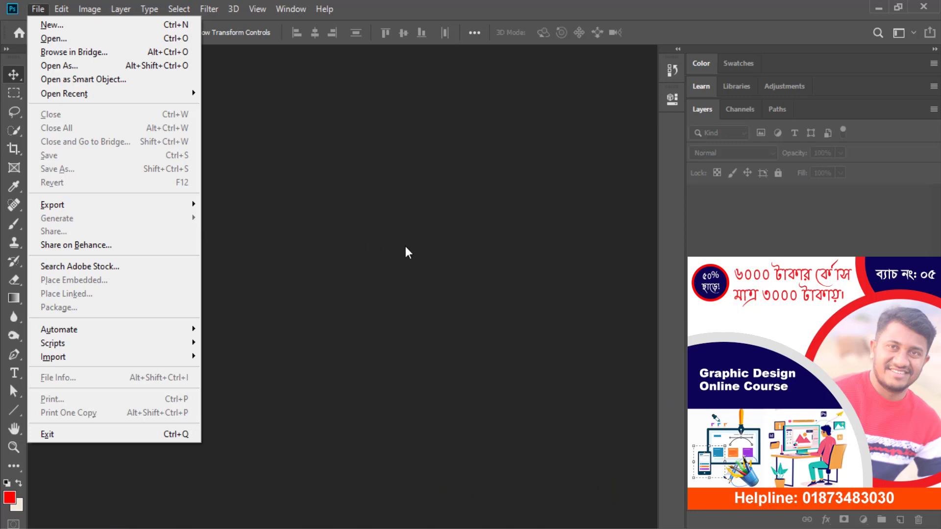
{"action": "key", "text": "Escape"}
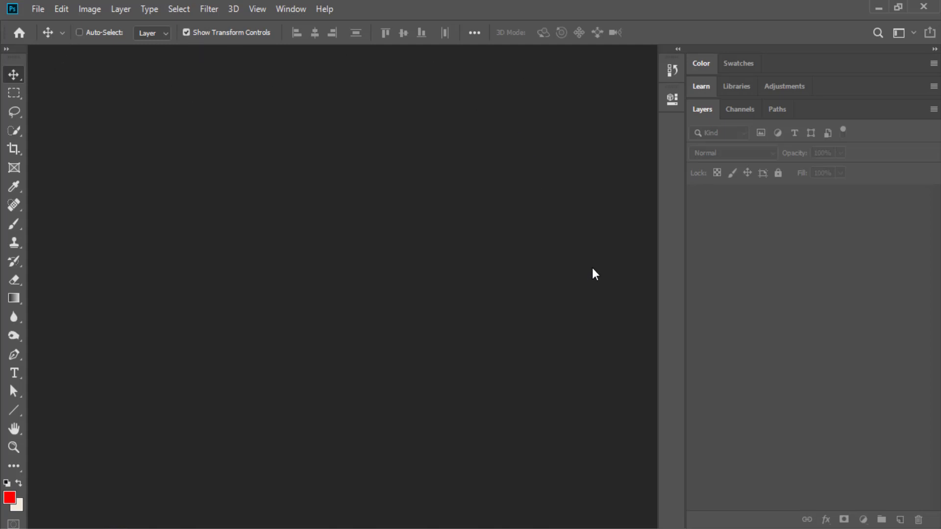
{"action": "left_click", "coordinate": [38, 10]}
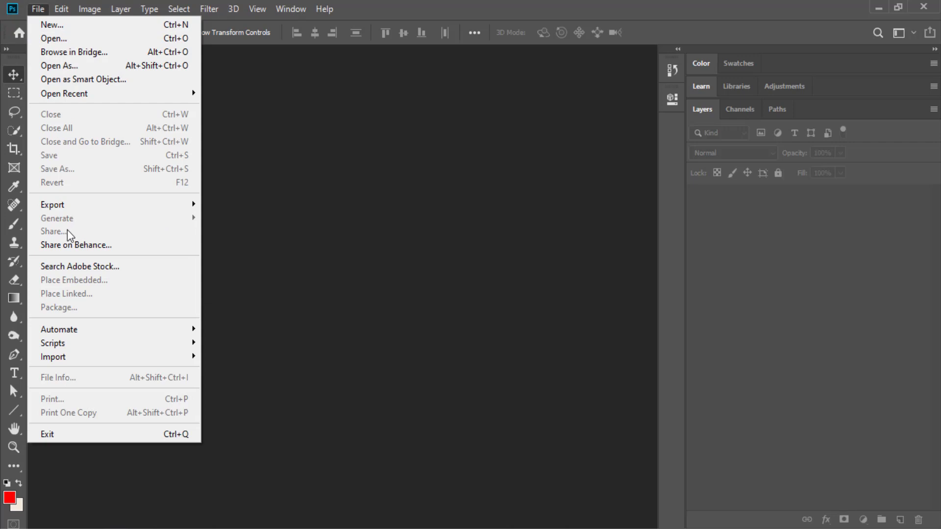
{"action": "left_click", "coordinate": [475, 198]}
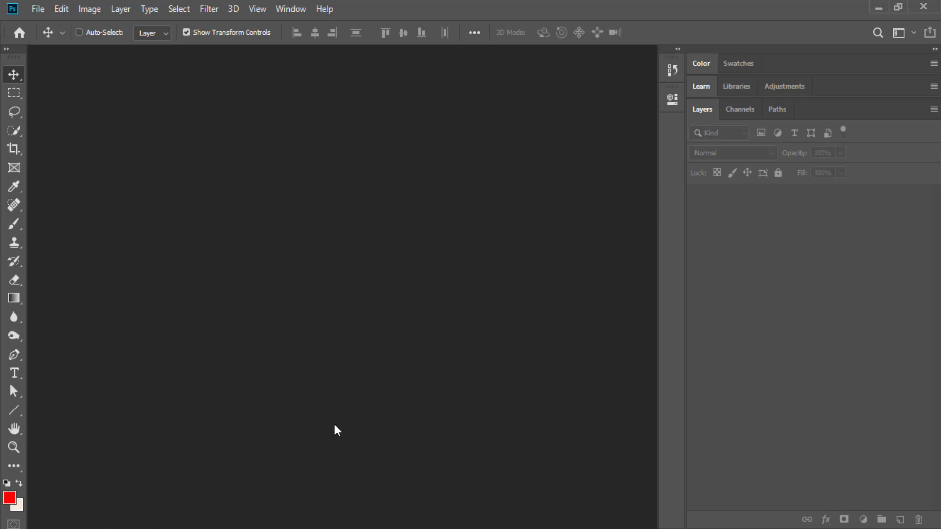
Open Vortir biggopti.psd from New folder in Photoshop and clear the layer selection.
{"action": "left_click", "coordinate": [291, 528]}
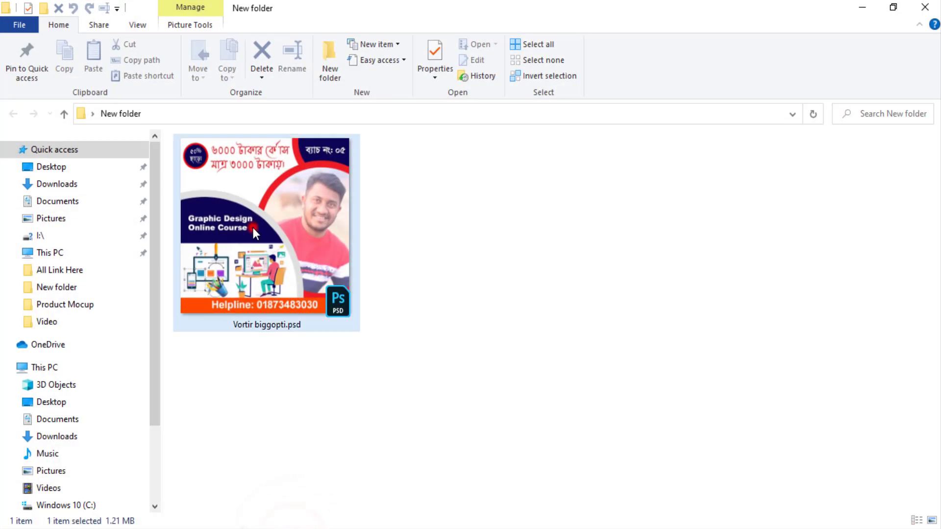
{"action": "left_click_drag", "start_coordinate": [252, 228], "coordinate": [253, 233]}
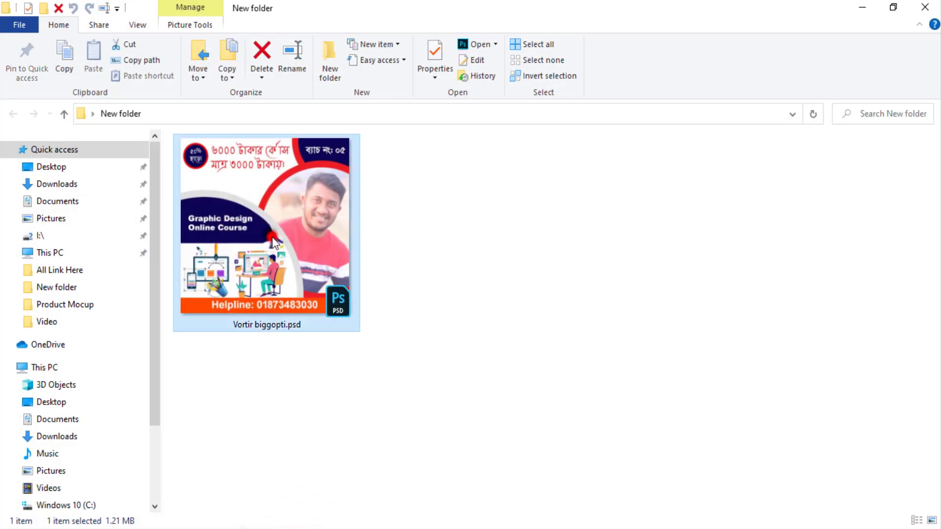
{"action": "double_click", "coordinate": [272, 237]}
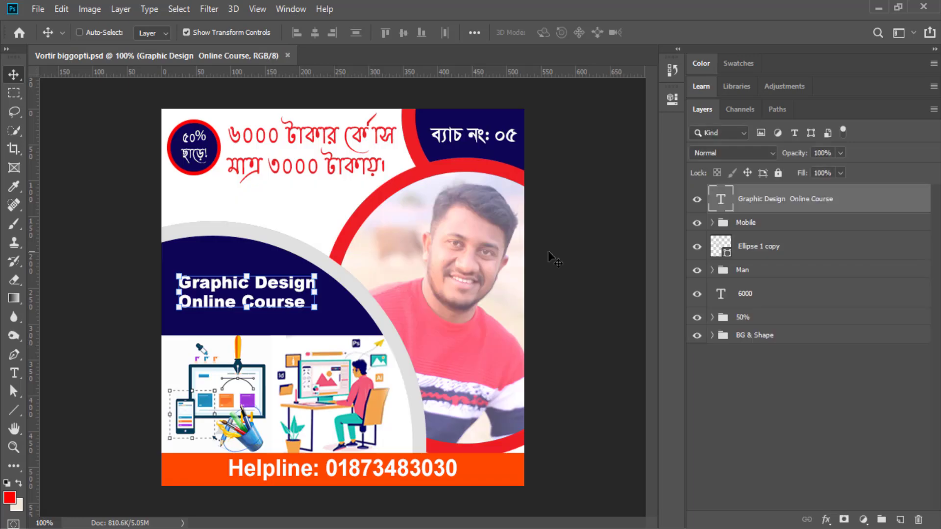
{"action": "left_click", "coordinate": [728, 367]}
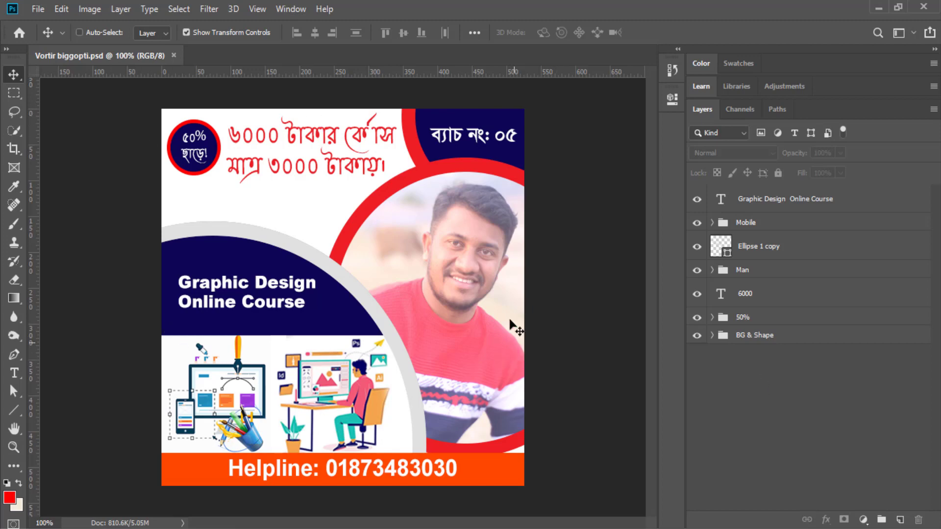
{"action": "left_click", "coordinate": [37, 9]}
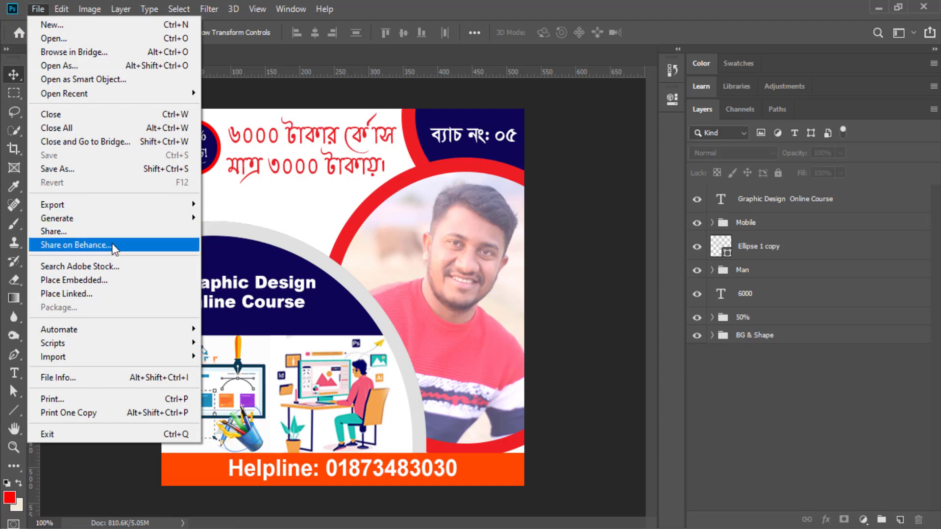
{"action": "mouse_move", "coordinate": [96, 222]}
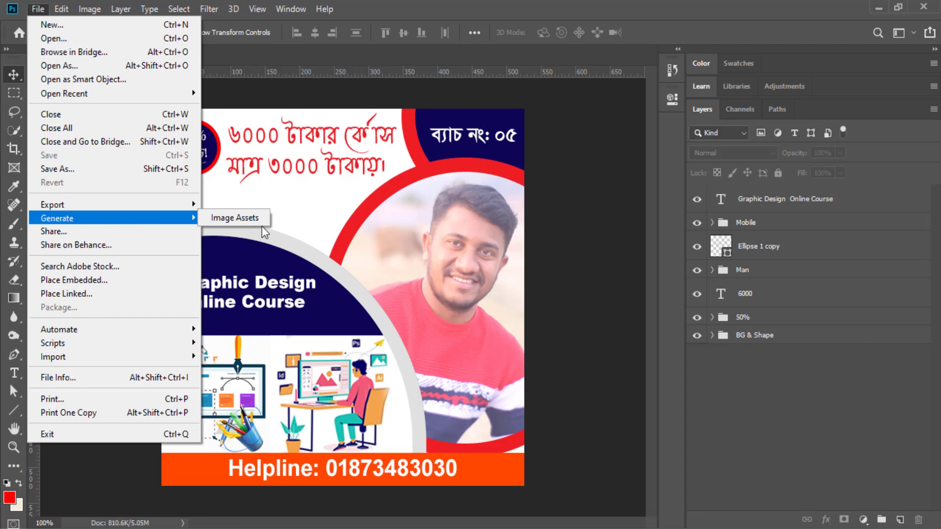
{"action": "left_click", "coordinate": [716, 378]}
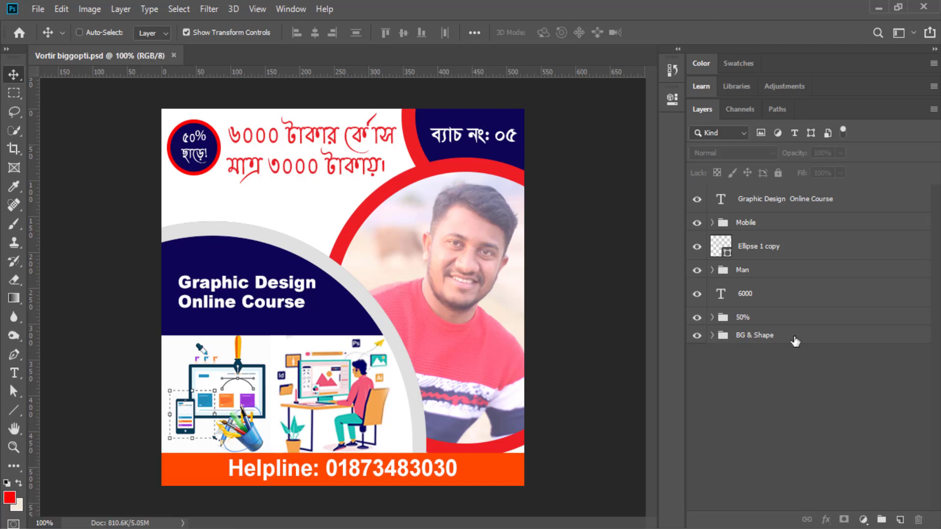
Inspect the BG & Shape group by hiding and reshowing its Ellipse 1, Layer 1, Ellipse 2 and batch number text layers, and collapse the group.
{"action": "left_click", "coordinate": [711, 336]}
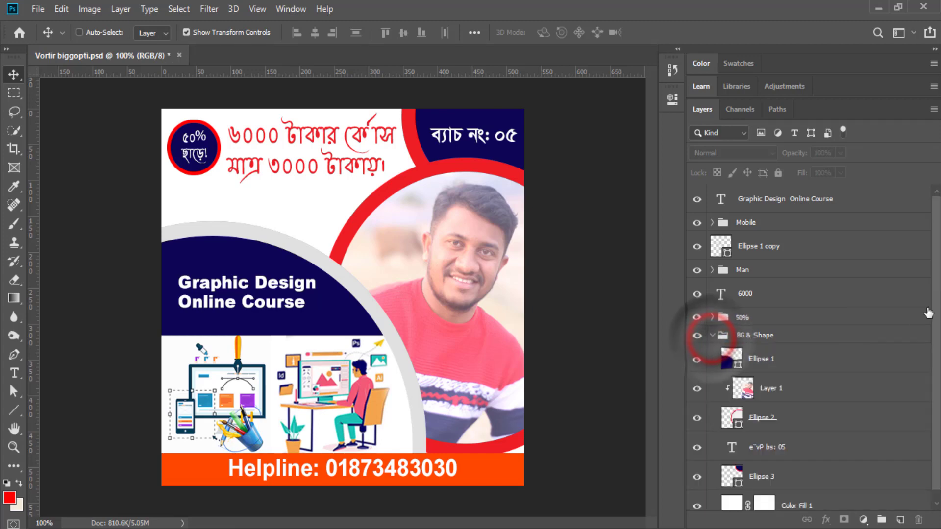
{"action": "left_click_drag", "start_coordinate": [934, 241], "coordinate": [937, 356]}
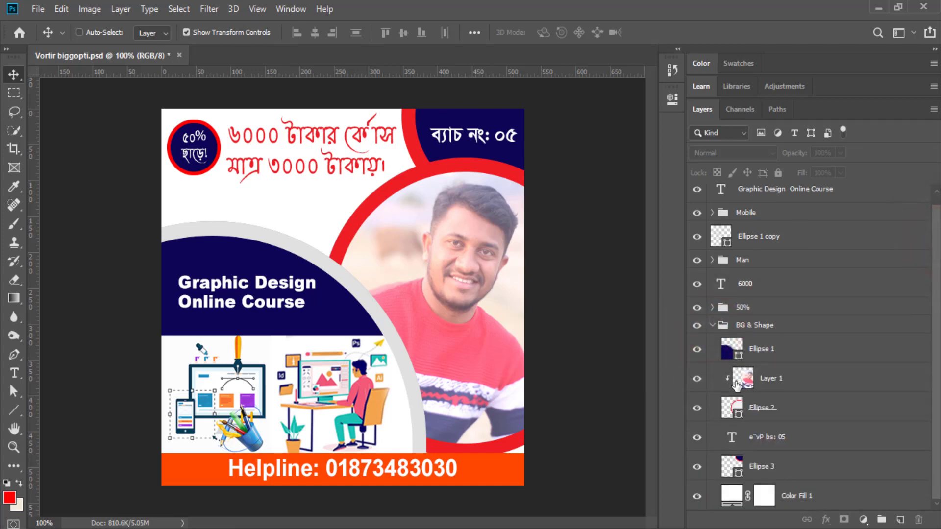
{"action": "left_click", "coordinate": [696, 350]}
{"action": "left_click", "coordinate": [697, 379]}
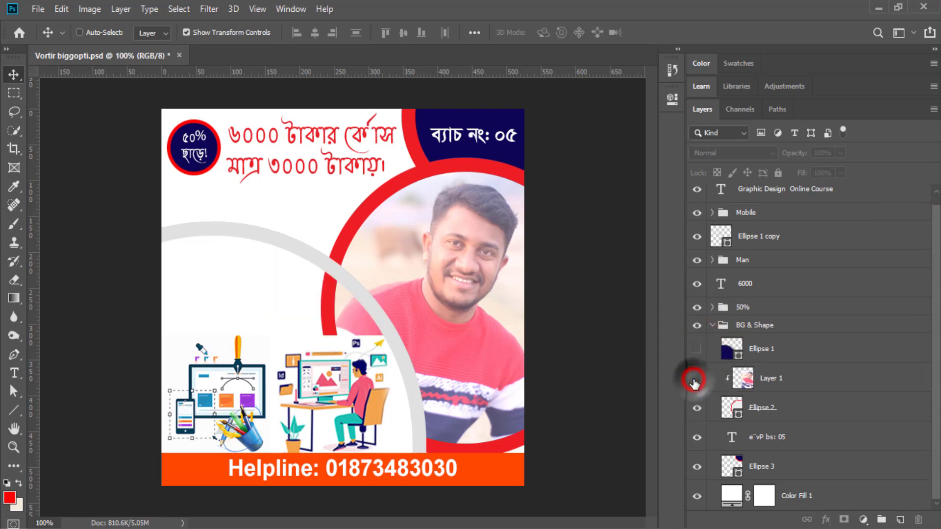
{"action": "left_click", "coordinate": [699, 411]}
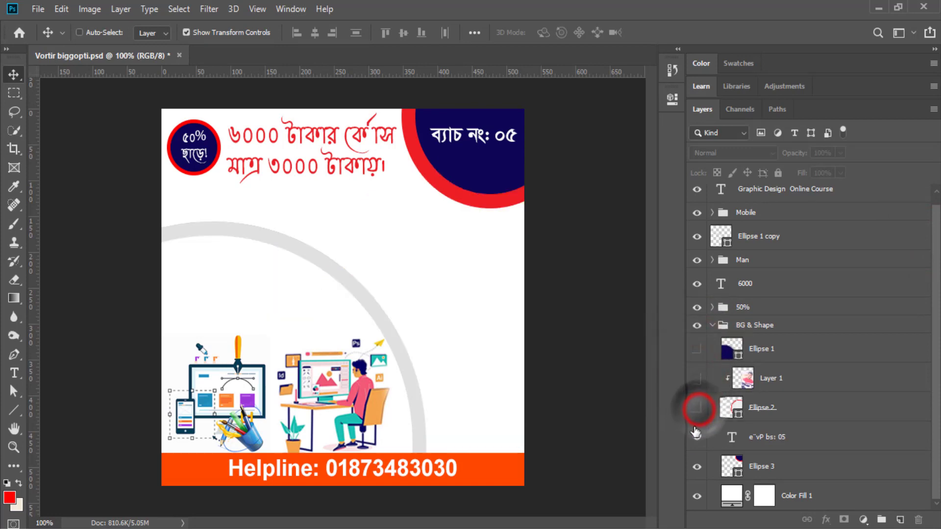
{"action": "left_click", "coordinate": [697, 437]}
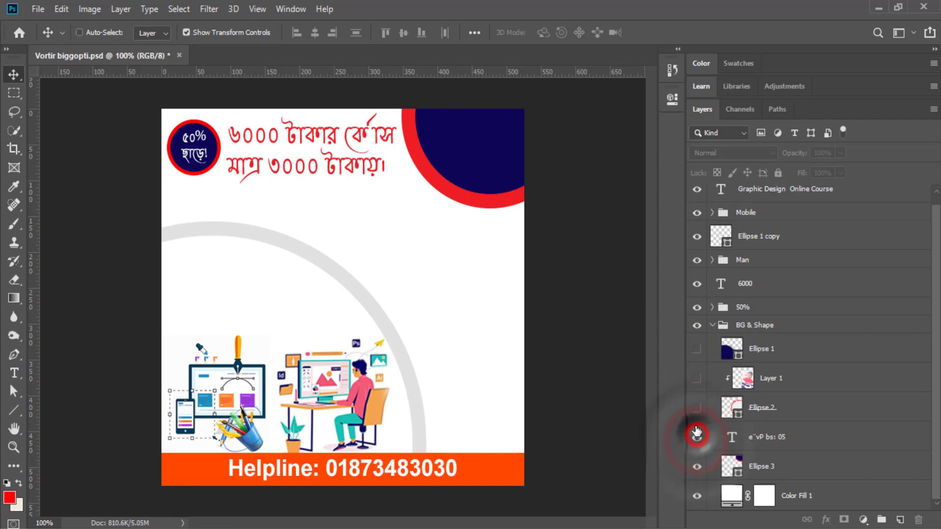
{"action": "left_click", "coordinate": [698, 438]}
{"action": "left_click", "coordinate": [697, 407]}
{"action": "left_click", "coordinate": [697, 378]}
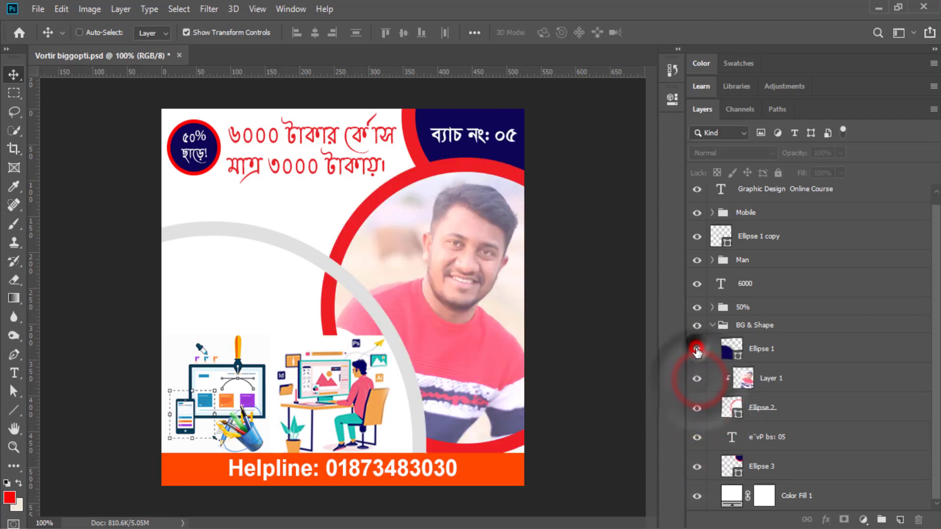
{"action": "left_click", "coordinate": [696, 349]}
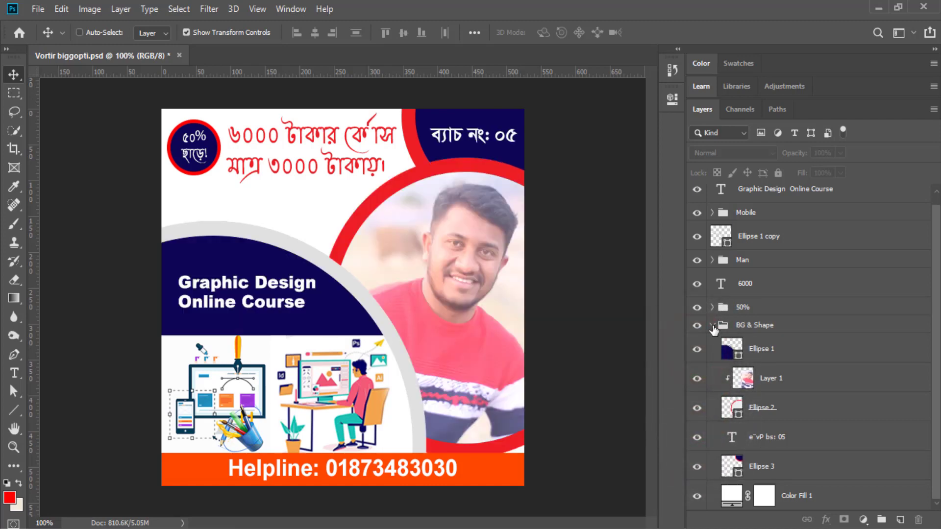
{"action": "left_click", "coordinate": [713, 326]}
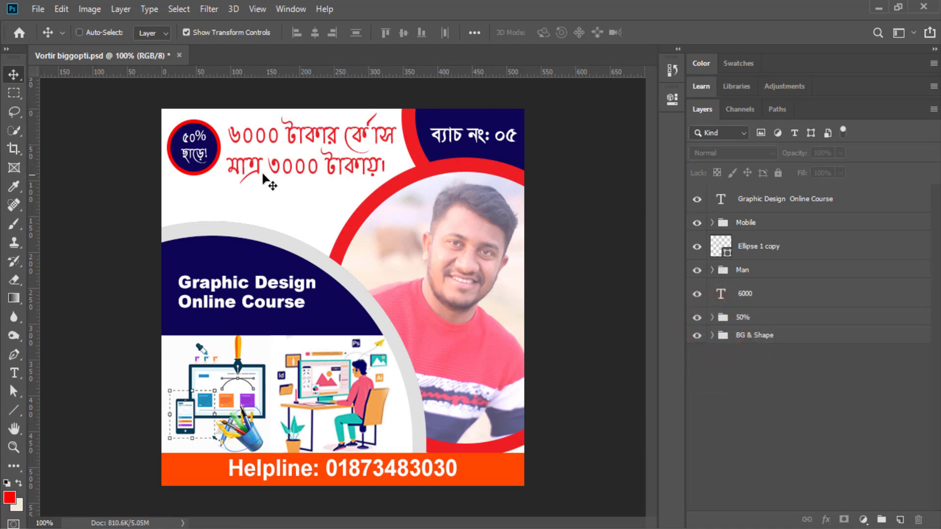
Check the Graphic Design Online Course and 6000 text layers by hiding each one and showing it again.
{"action": "left_click", "coordinate": [697, 200]}
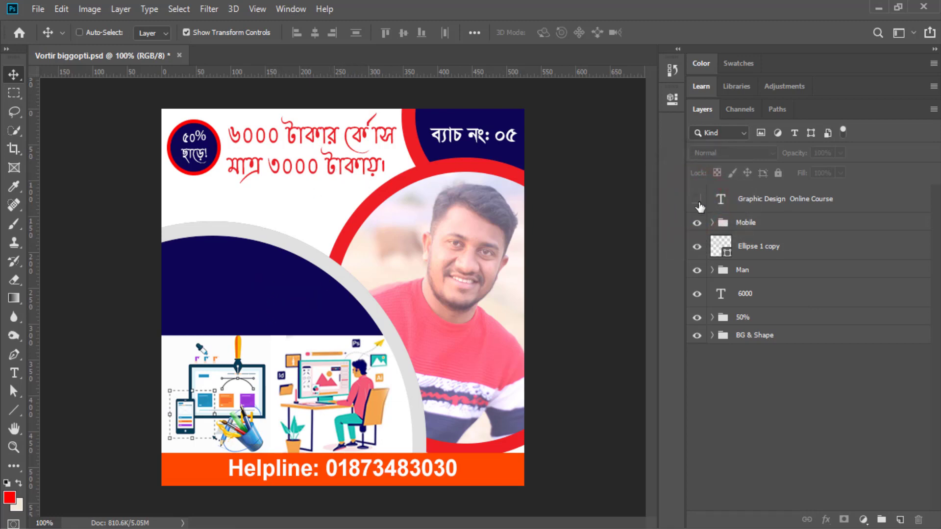
{"action": "left_click", "coordinate": [697, 200]}
{"action": "left_click", "coordinate": [697, 293]}
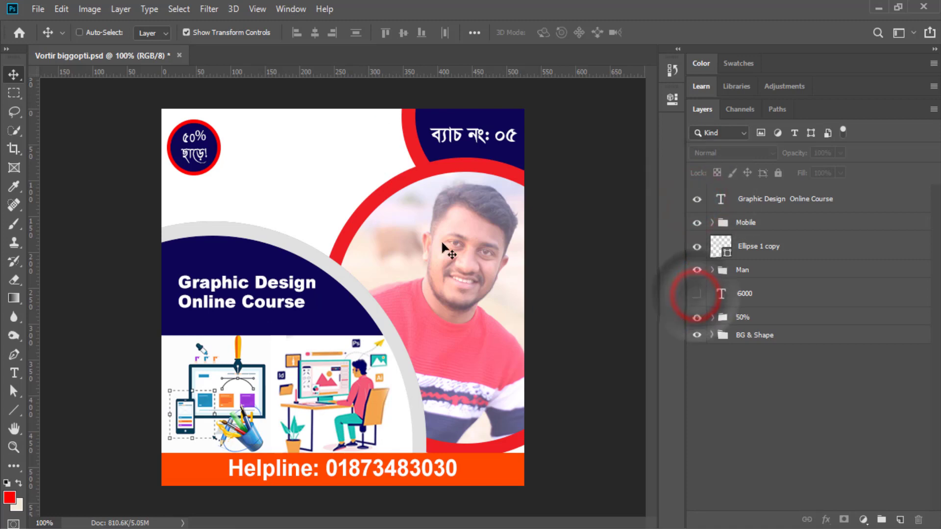
{"action": "left_click", "coordinate": [697, 294]}
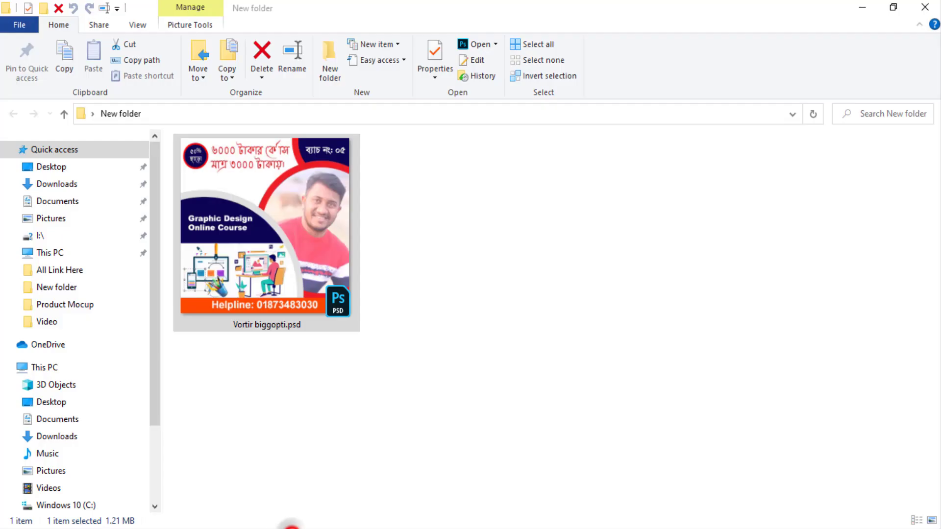
Refresh the New folder listing in File Explorer to check its contents, and close the folder window.
{"action": "right_click", "coordinate": [483, 255]}
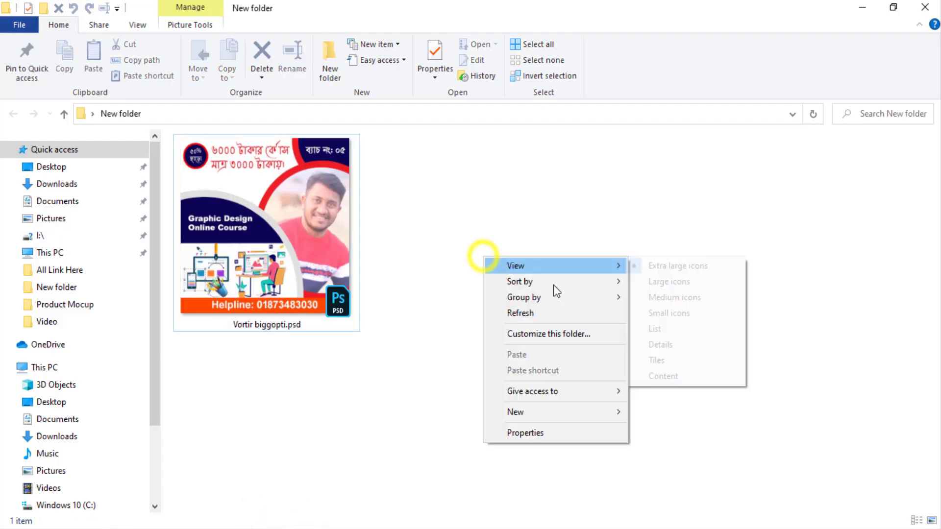
{"action": "left_click", "coordinate": [550, 310]}
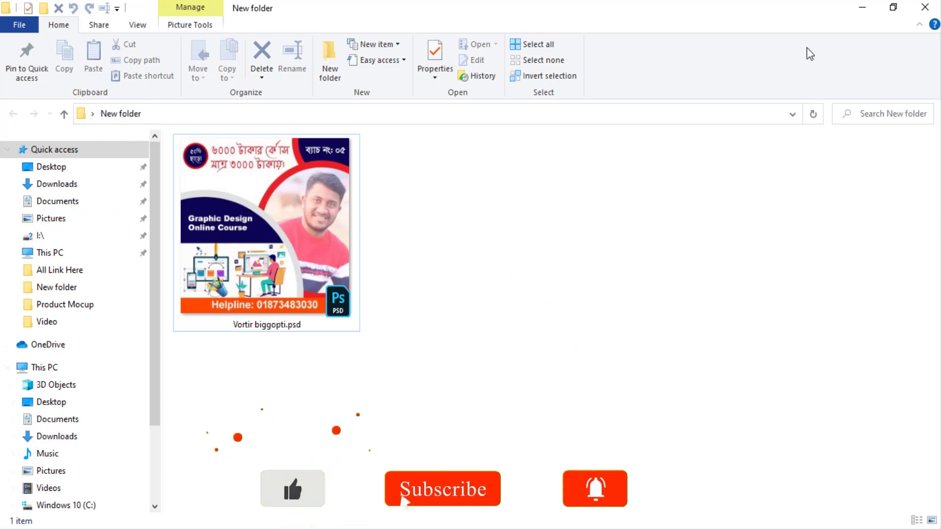
{"action": "left_click", "coordinate": [924, 7]}
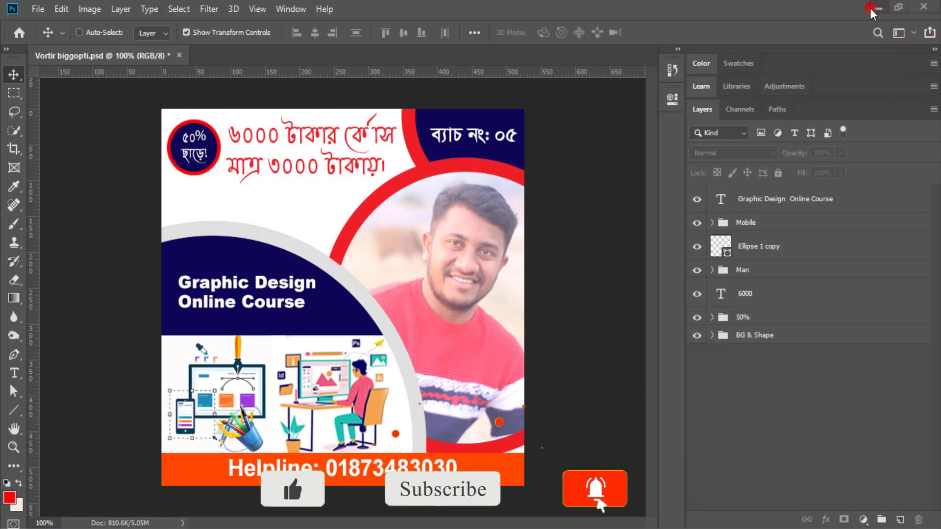
Reopen New folder from the desktop to check its files, and return to the Photoshop document.
{"action": "left_click", "coordinate": [879, 8]}
{"action": "left_click", "coordinate": [65, 460]}
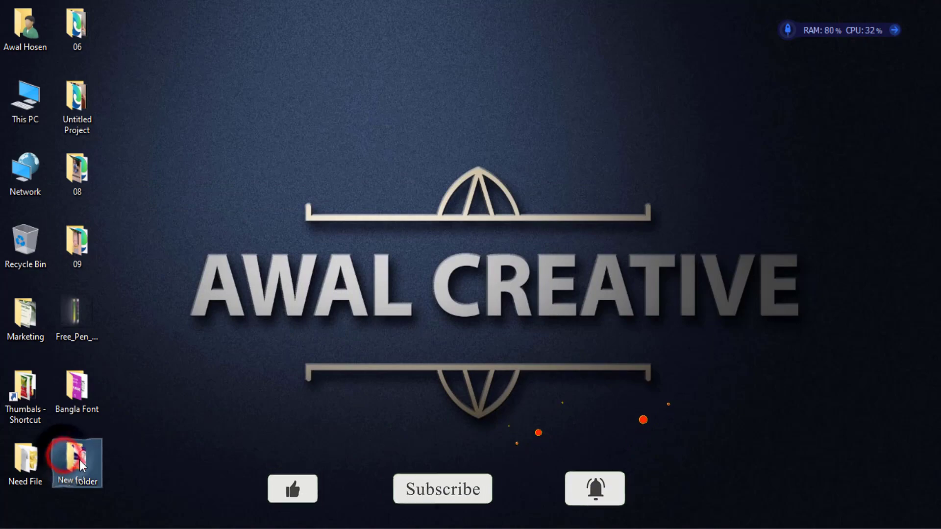
{"action": "double_click", "coordinate": [75, 456]}
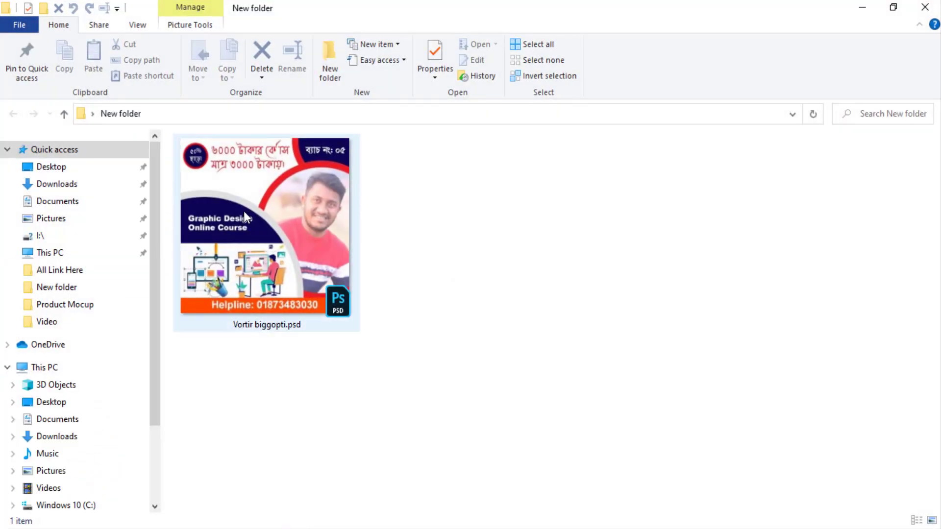
{"action": "left_click", "coordinate": [855, 7]}
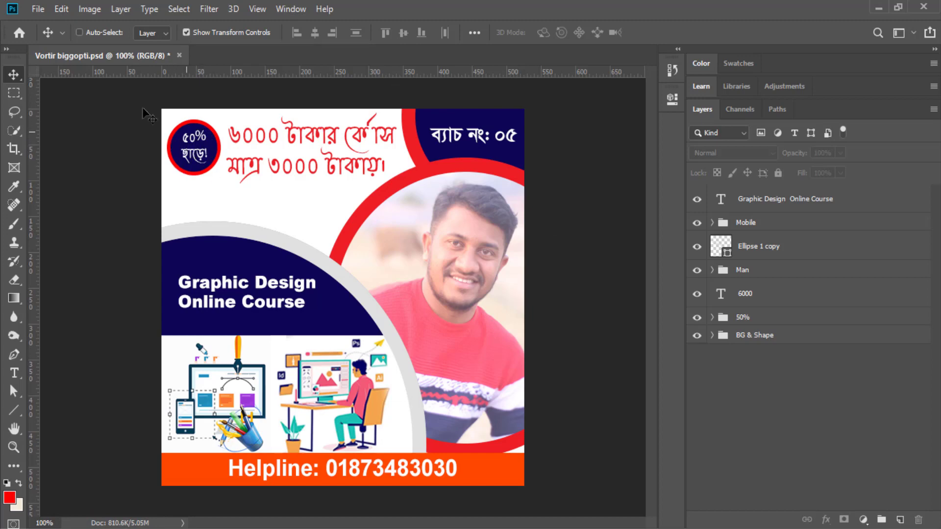
Turn on Image Assets generation for the Vortir biggopti.psd document.
{"action": "left_click", "coordinate": [38, 9]}
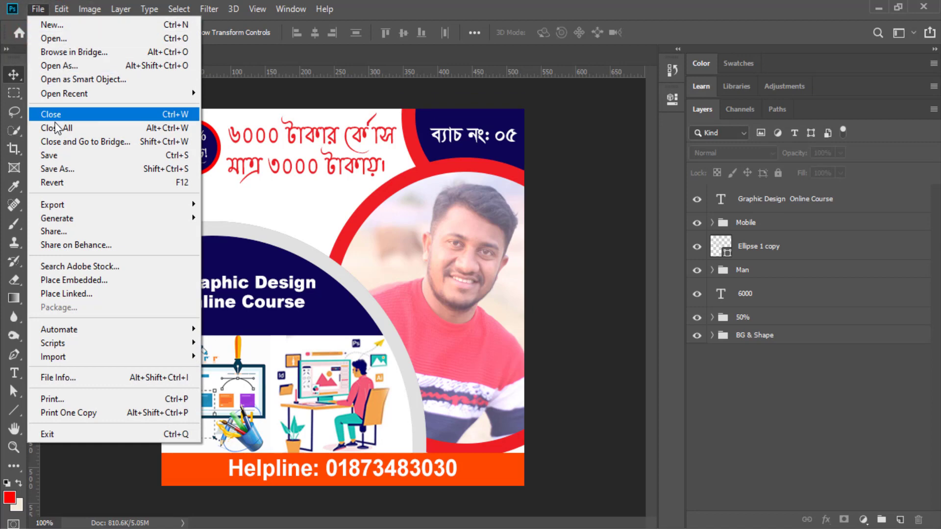
{"action": "mouse_move", "coordinate": [75, 219]}
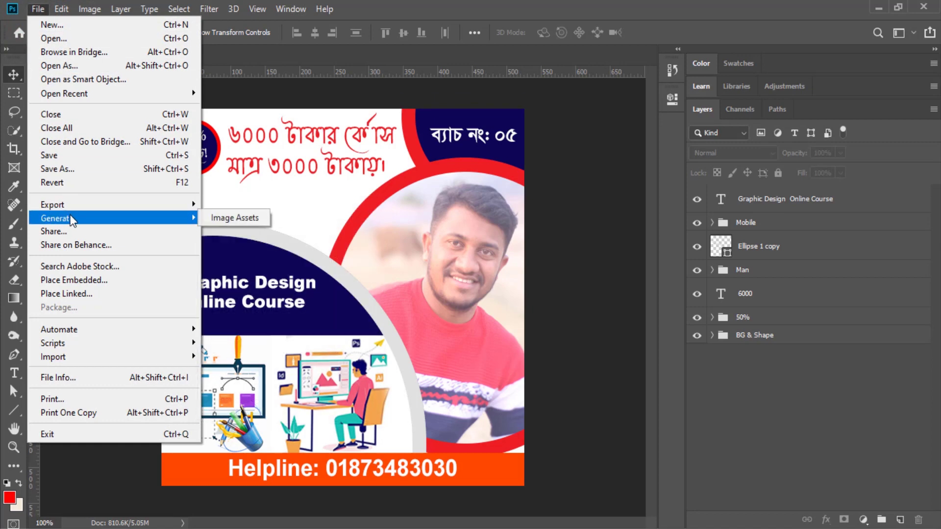
{"action": "left_click", "coordinate": [231, 217]}
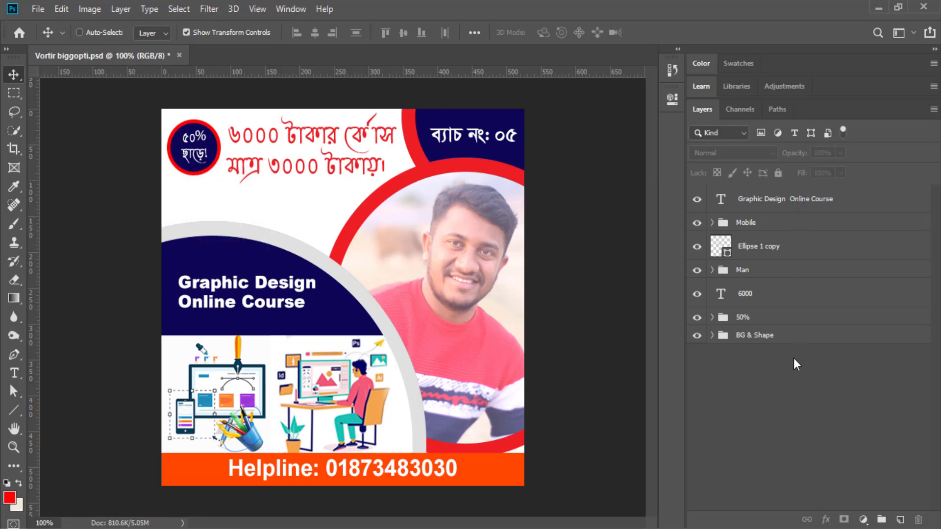
Rename the 50% group as 50%.png and deselect it.
{"action": "left_click", "coordinate": [750, 319]}
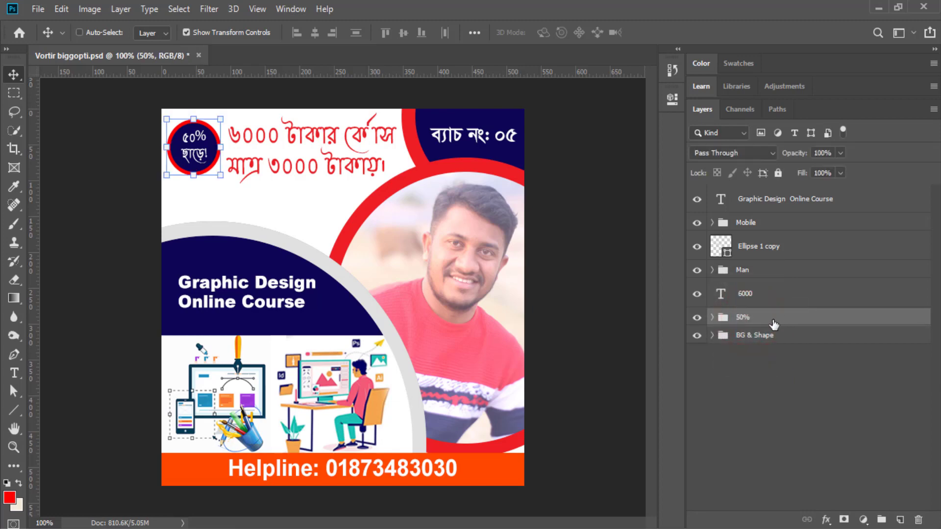
{"action": "right_click", "coordinate": [753, 318]}
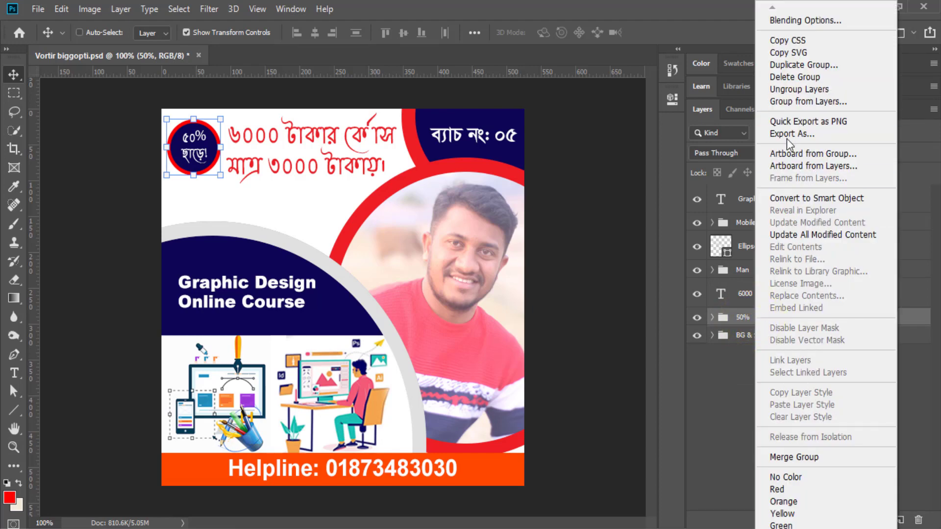
{"action": "left_click", "coordinate": [743, 318]}
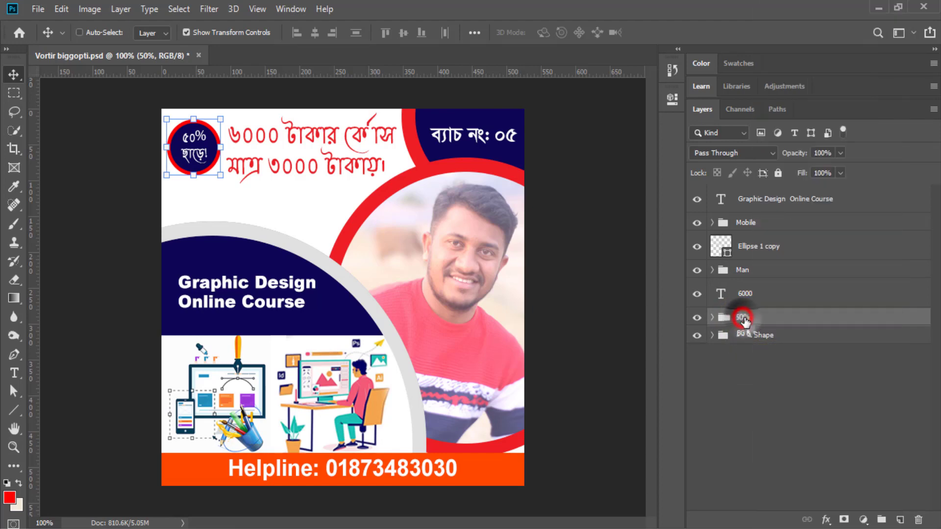
{"action": "double_click", "coordinate": [743, 318]}
{"action": "left_click", "coordinate": [762, 320]}
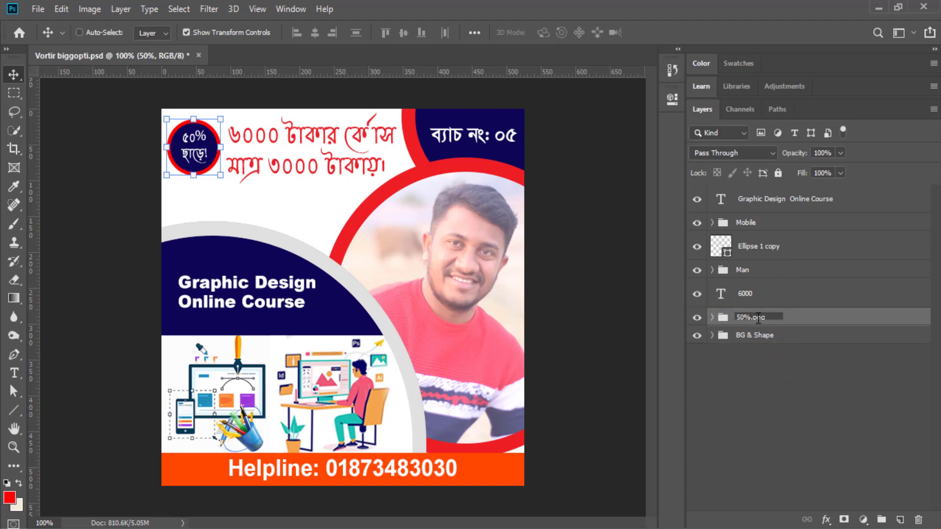
{"action": "key", "text": "Return"}
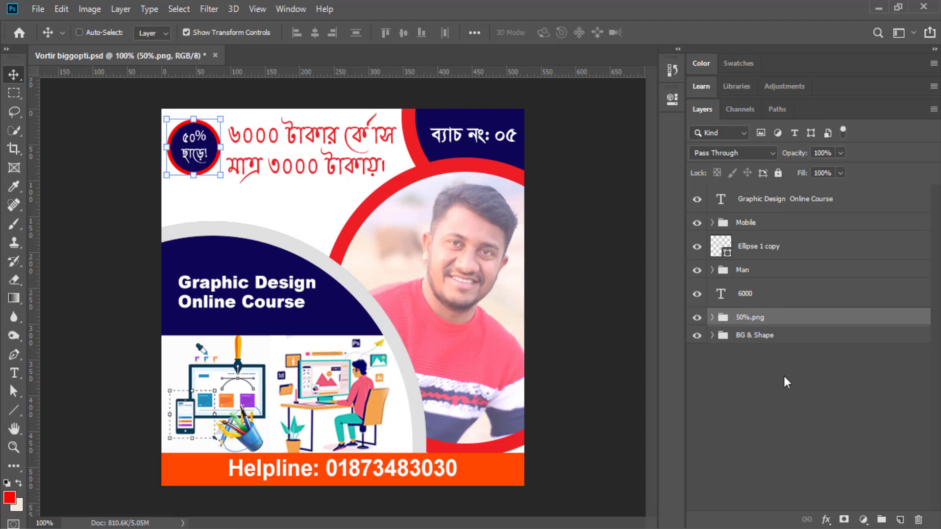
{"action": "left_click", "coordinate": [783, 375]}
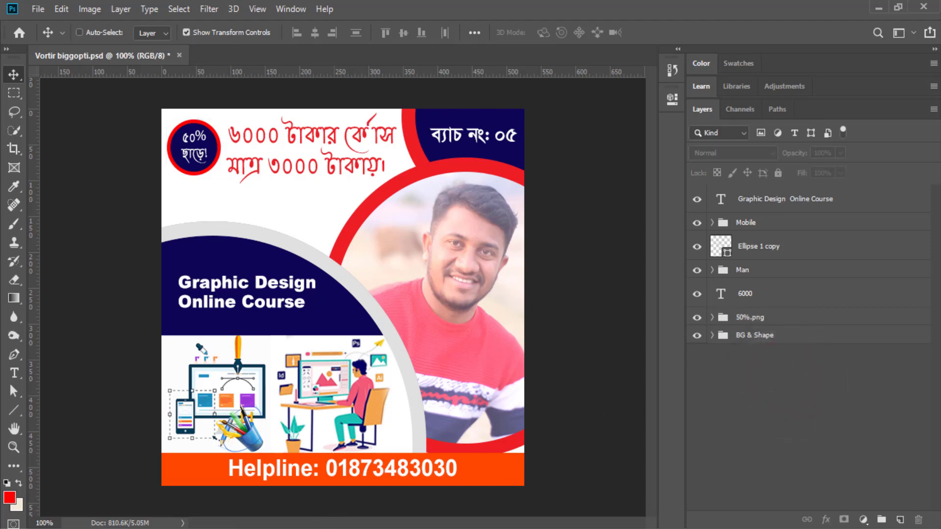
Switch to New folder in File Explorer, refresh its listing twice to check for generated files, and return to the Photoshop document.
{"action": "left_click", "coordinate": [294, 524]}
{"action": "right_click", "coordinate": [512, 221]}
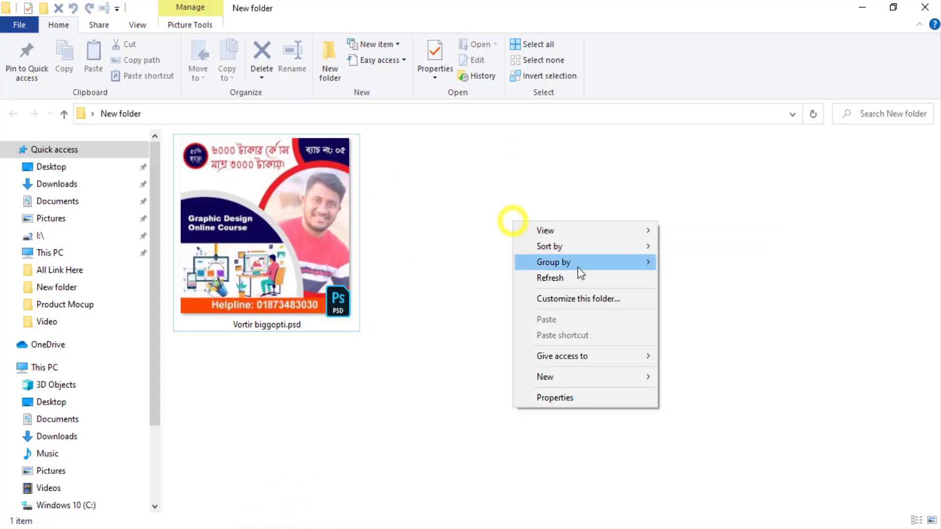
{"action": "left_click", "coordinate": [571, 277]}
{"action": "right_click", "coordinate": [578, 184]}
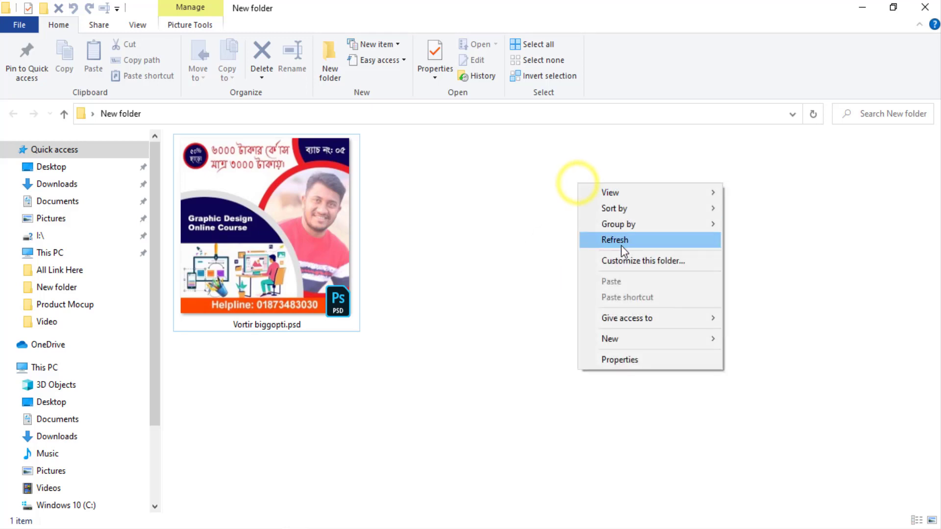
{"action": "left_click", "coordinate": [624, 250]}
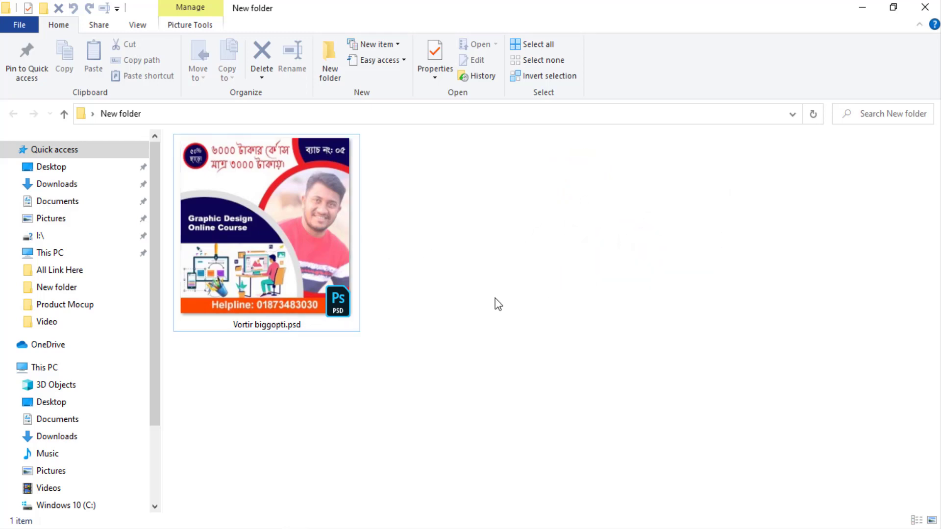
{"action": "left_click", "coordinate": [84, 521]}
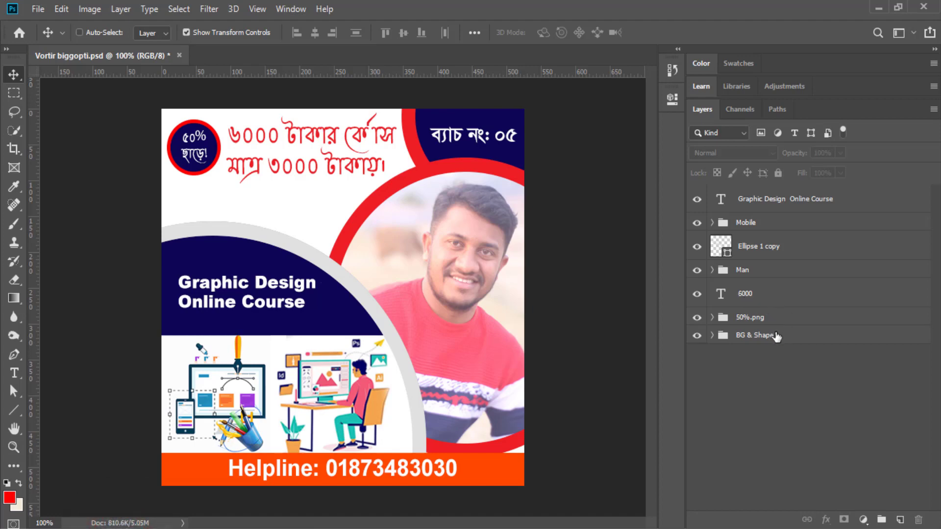
Rename the 6000 text layer as 6000.png and deselect it.
{"action": "left_click", "coordinate": [759, 294]}
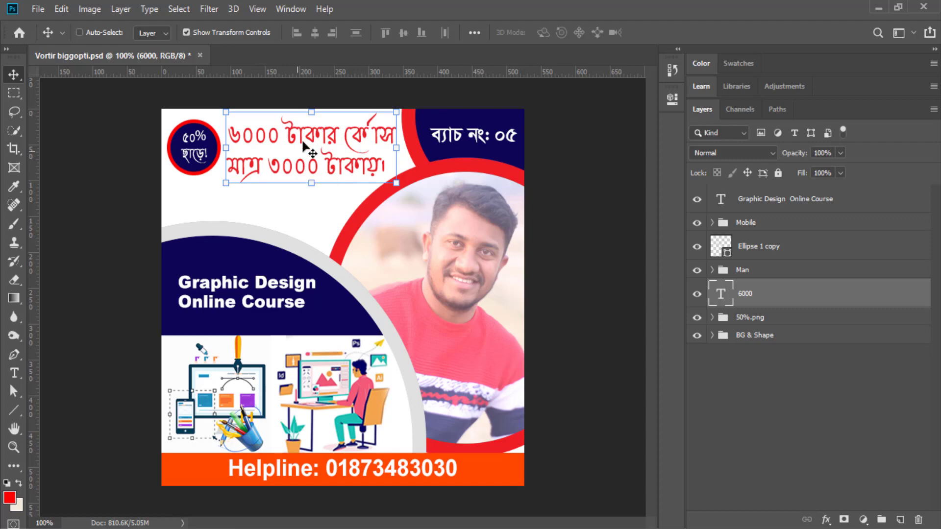
{"action": "double_click", "coordinate": [753, 296]}
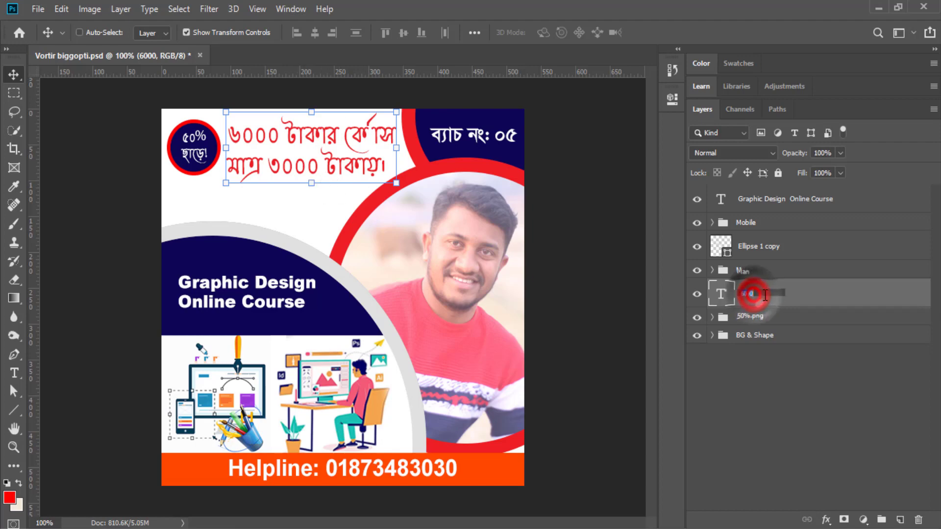
{"action": "type", "text": "."}
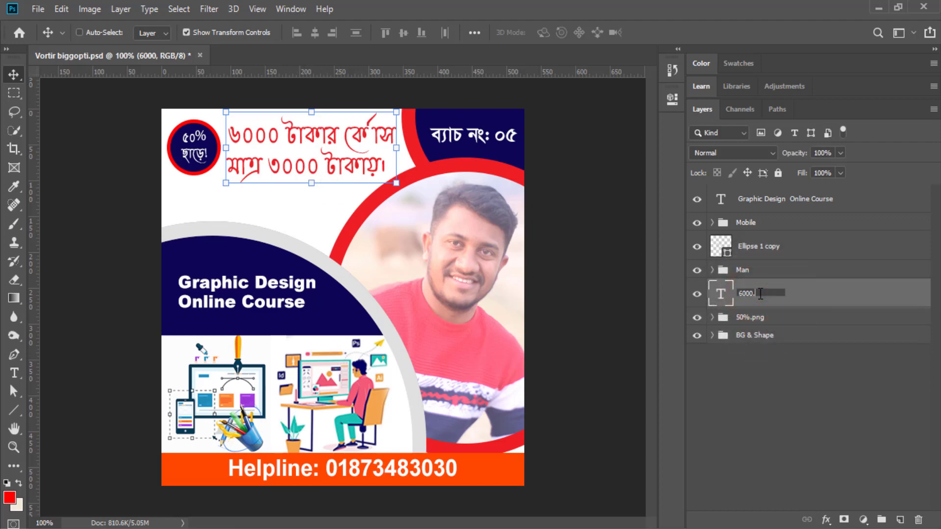
{"action": "type", "text": "png"}
{"action": "key", "text": "Return"}
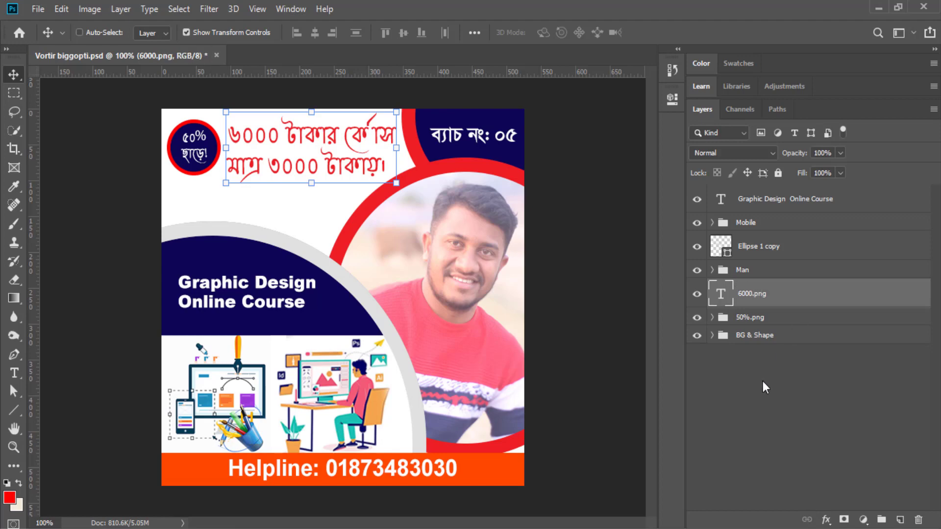
{"action": "left_click", "coordinate": [763, 381]}
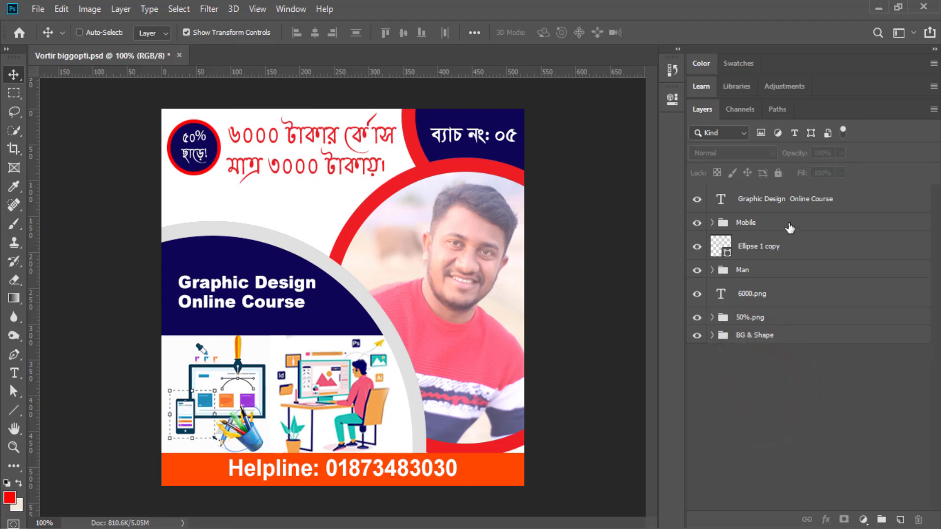
Rename the Graphic Design Online Course text layer by adding the extension .png to its name.
{"action": "left_click", "coordinate": [785, 200]}
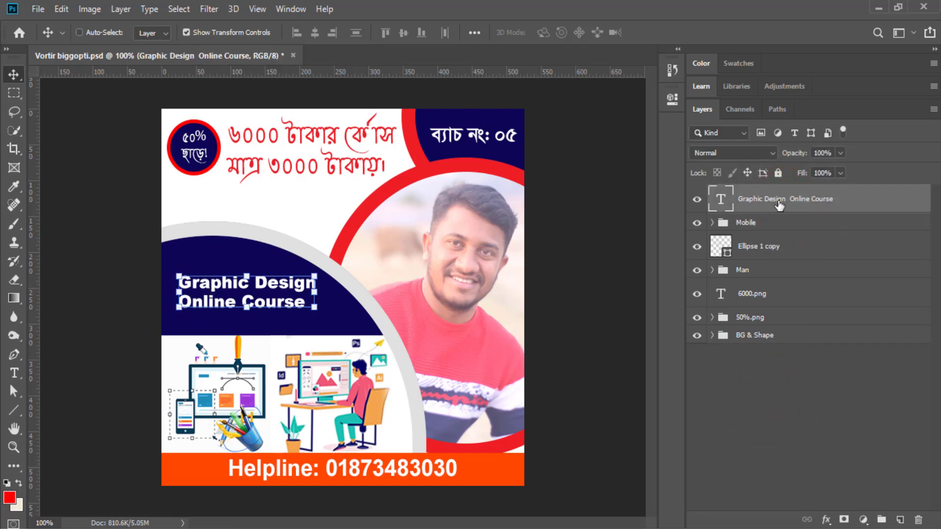
{"action": "double_click", "coordinate": [836, 201]}
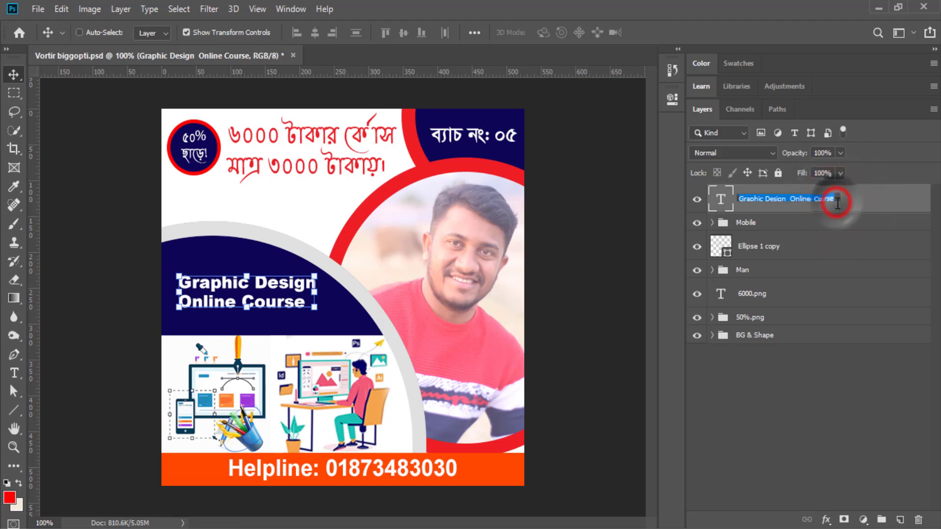
{"action": "left_click", "coordinate": [842, 199]}
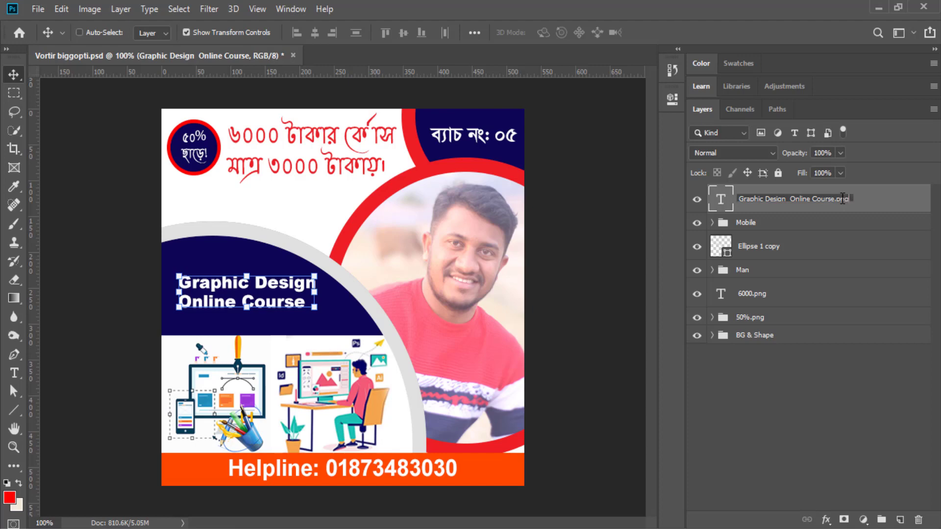
{"action": "key", "text": "Return"}
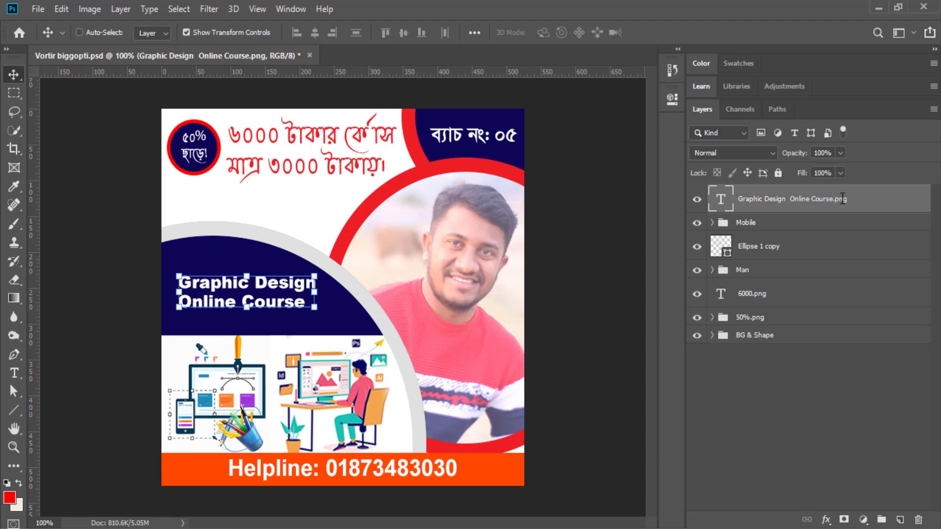
Rename the Ellipse 1 shape layer inside the BG & Shape group as Ellipse 1.png, and collapse the group.
{"action": "left_click", "coordinate": [713, 335]}
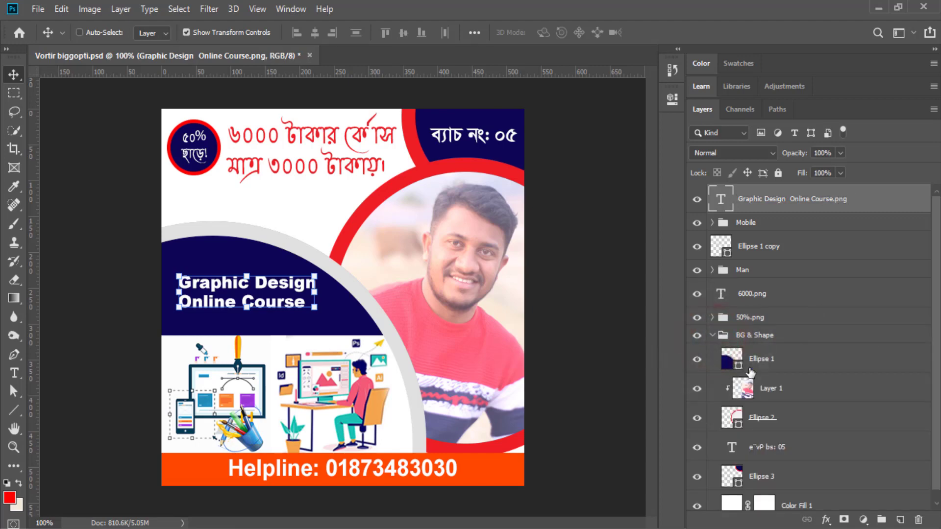
{"action": "left_click", "coordinate": [776, 364]}
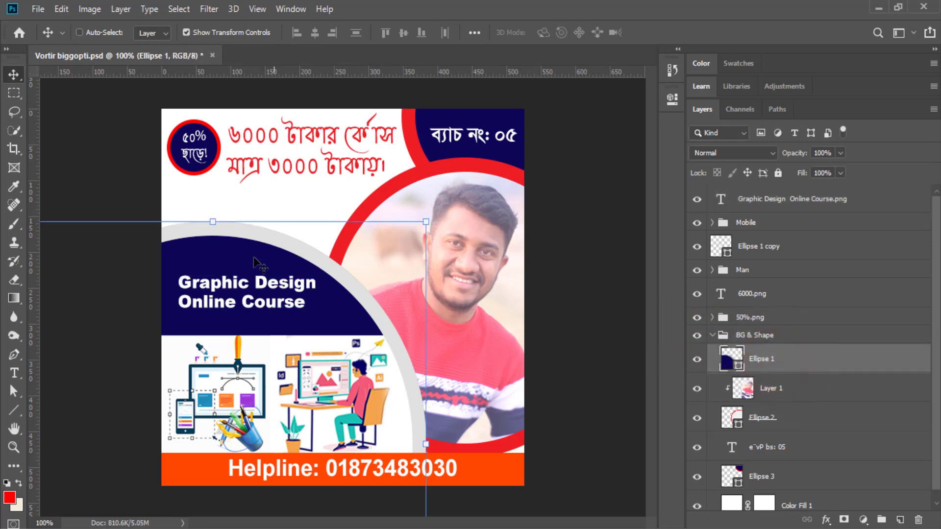
{"action": "double_click", "coordinate": [770, 363]}
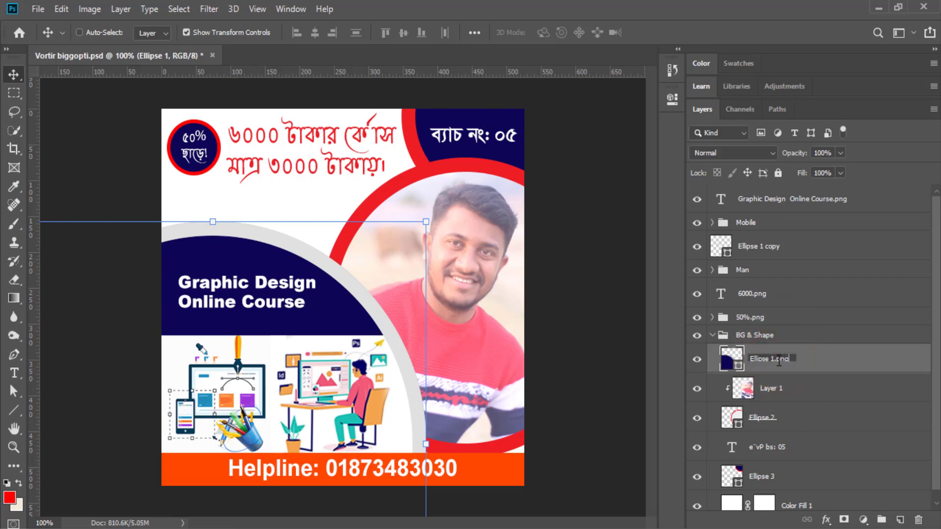
{"action": "type", "text": ".png"}
{"action": "key", "text": "Return"}
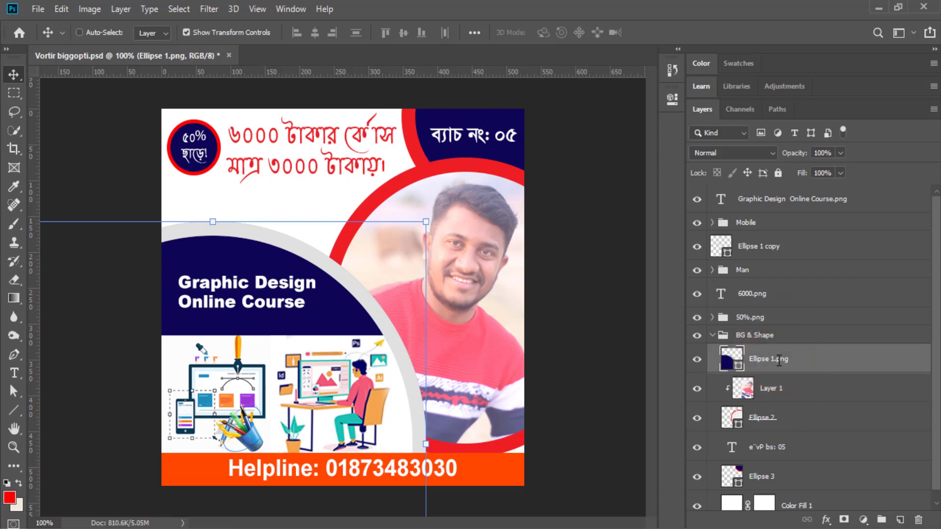
{"action": "left_click", "coordinate": [712, 337]}
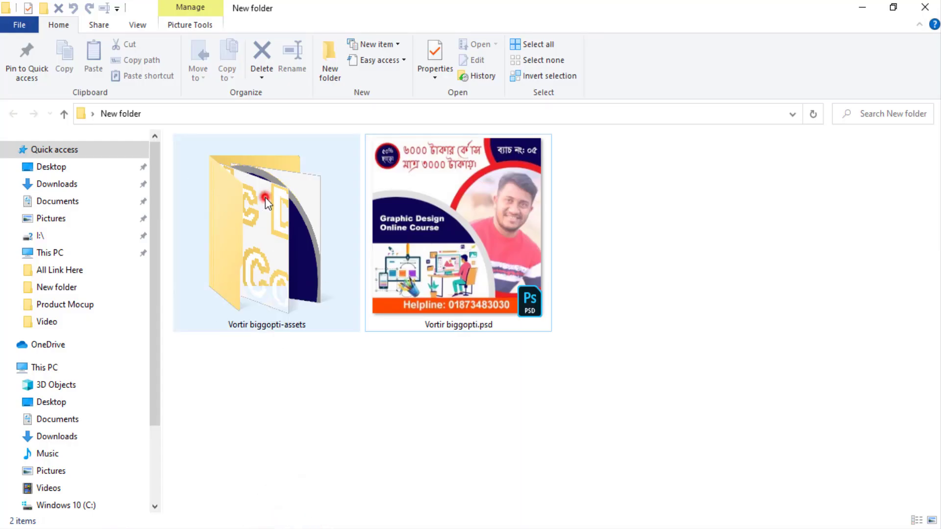
Open the Vortir biggopti-assets folder in File Explorer, check each generated PNG file, and return to the Photoshop document.
{"action": "double_click", "coordinate": [266, 198]}
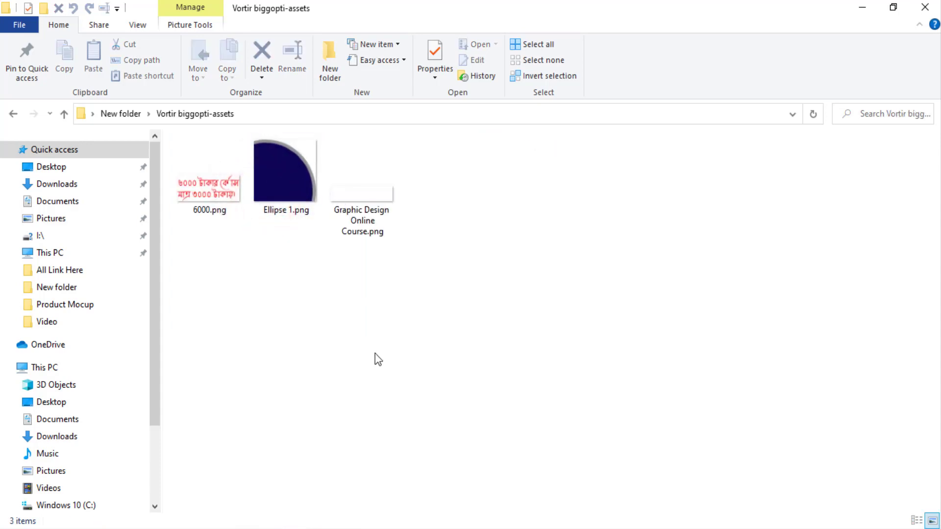
{"action": "left_click", "coordinate": [185, 185]}
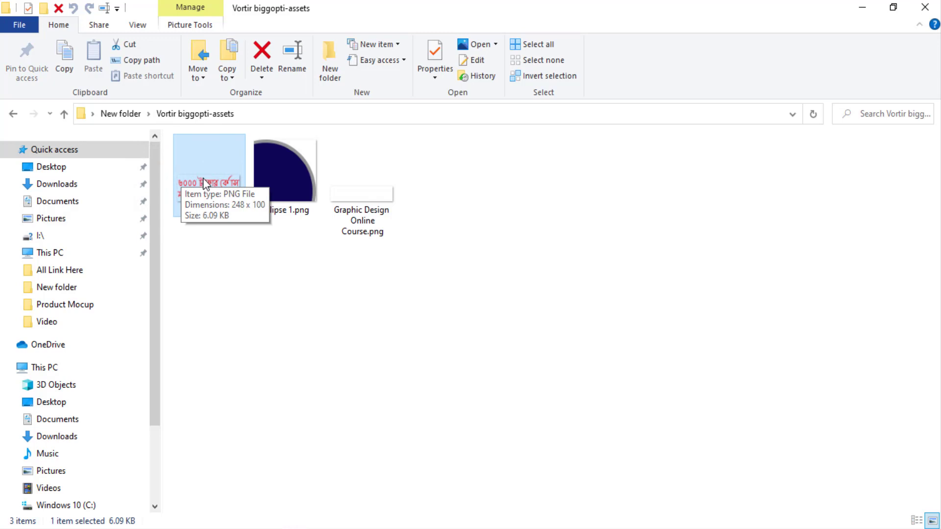
{"action": "left_click", "coordinate": [361, 192]}
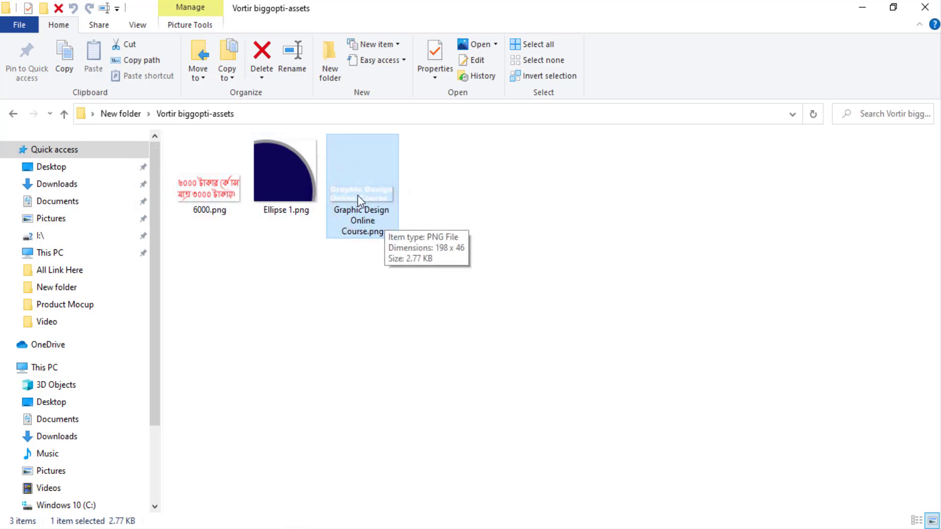
{"action": "left_click", "coordinate": [278, 187]}
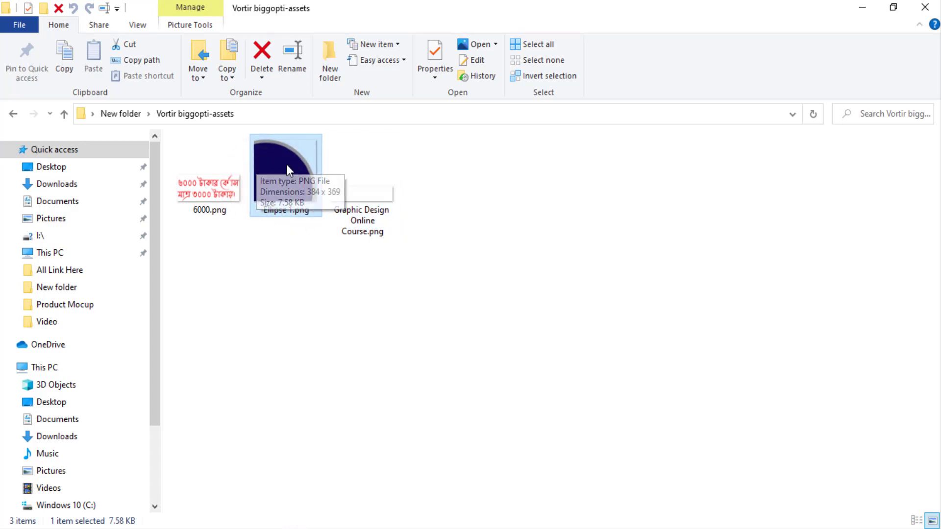
{"action": "left_click", "coordinate": [863, 7]}
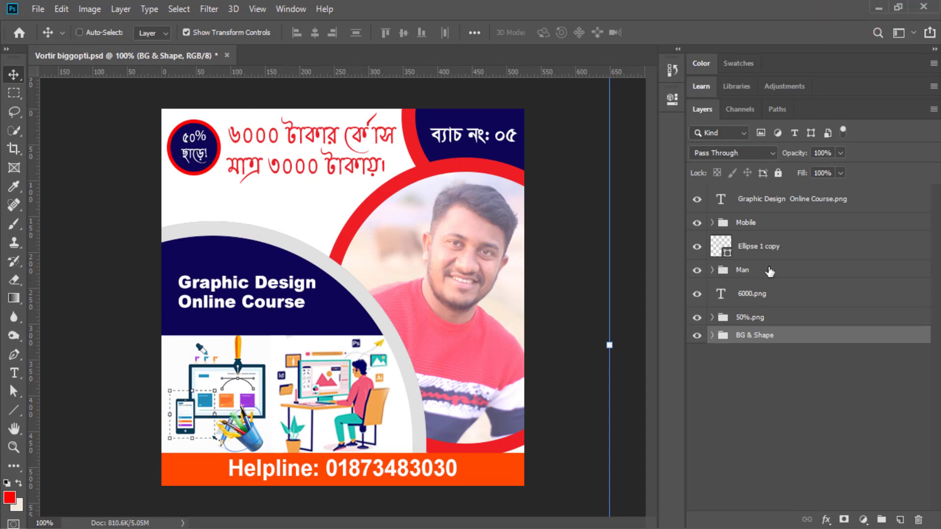
Expand the 50%.png group and add the extension .png to the name of its text layer.
{"action": "left_click", "coordinate": [750, 318]}
{"action": "left_click", "coordinate": [712, 317]}
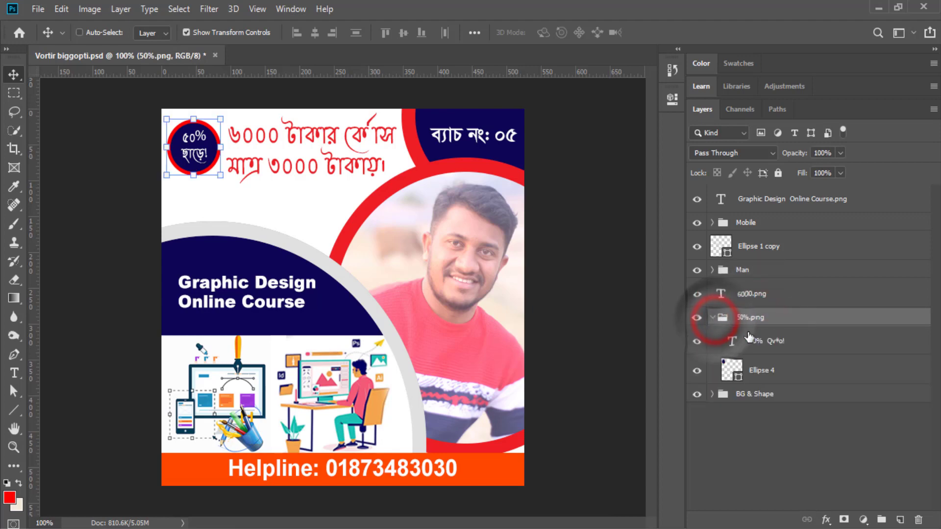
{"action": "left_click", "coordinate": [776, 339]}
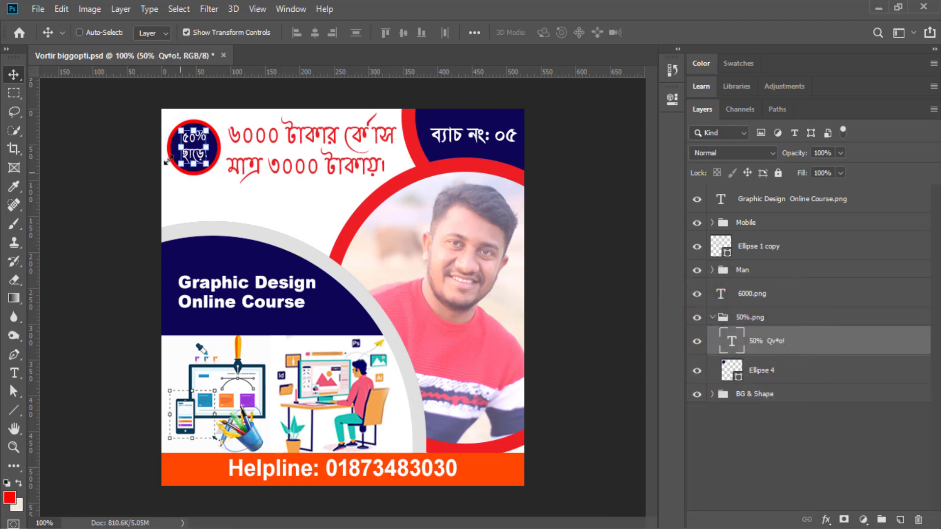
{"action": "double_click", "coordinate": [784, 340]}
{"action": "type", "text": ".png"}
{"action": "left_click", "coordinate": [836, 442]}
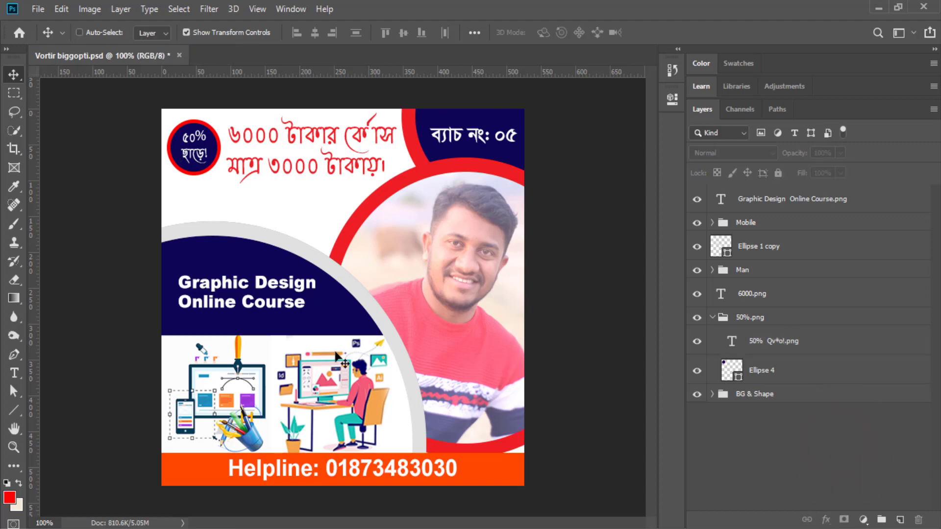
Check the PNG generated from the 50% text layer in the Vortir biggopti-assets folder, and close the folder window.
{"action": "left_click", "coordinate": [301, 521]}
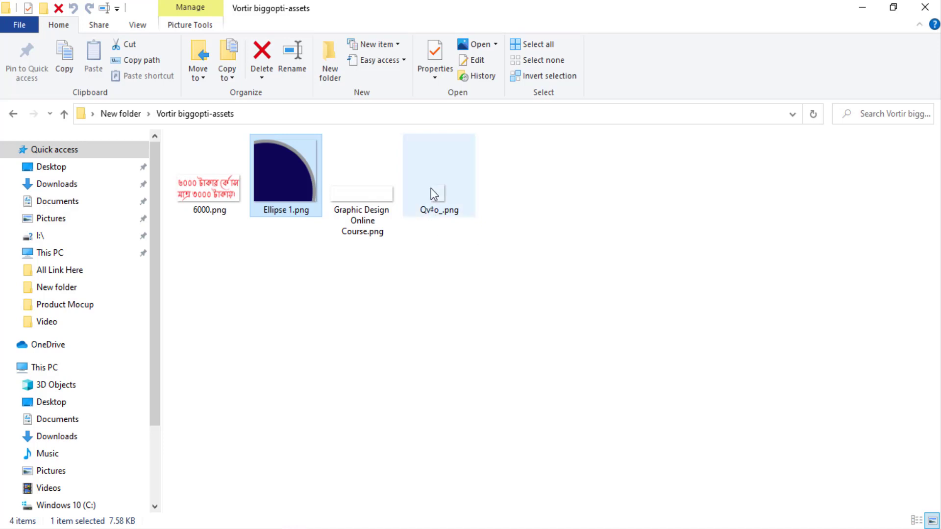
{"action": "left_click", "coordinate": [454, 194]}
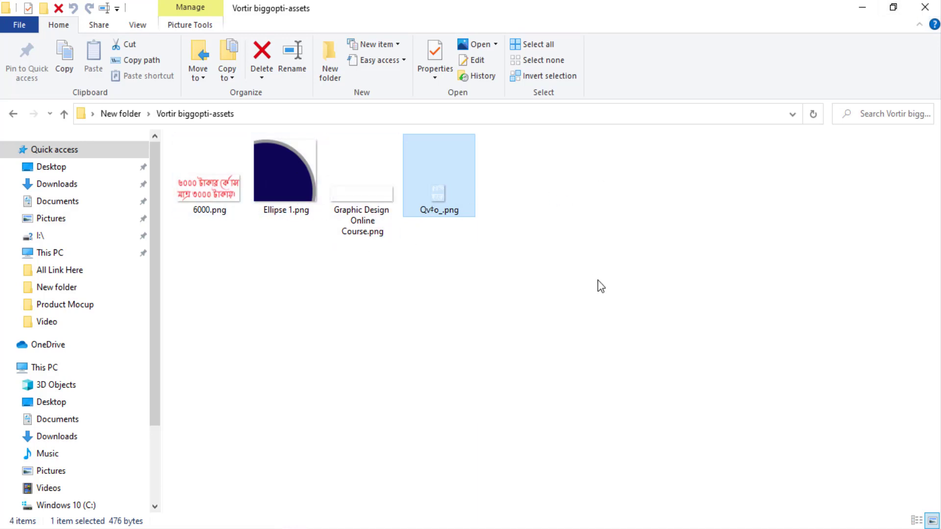
{"action": "left_click", "coordinate": [925, 7]}
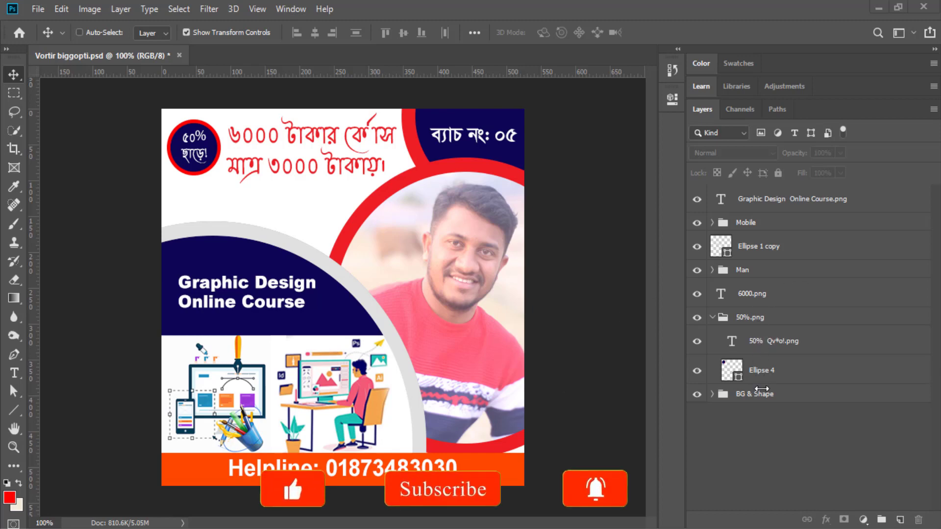
Expand the Mobile group and select its helpline text and Color Fill 2 layers to review its contents.
{"action": "left_click", "coordinate": [711, 316]}
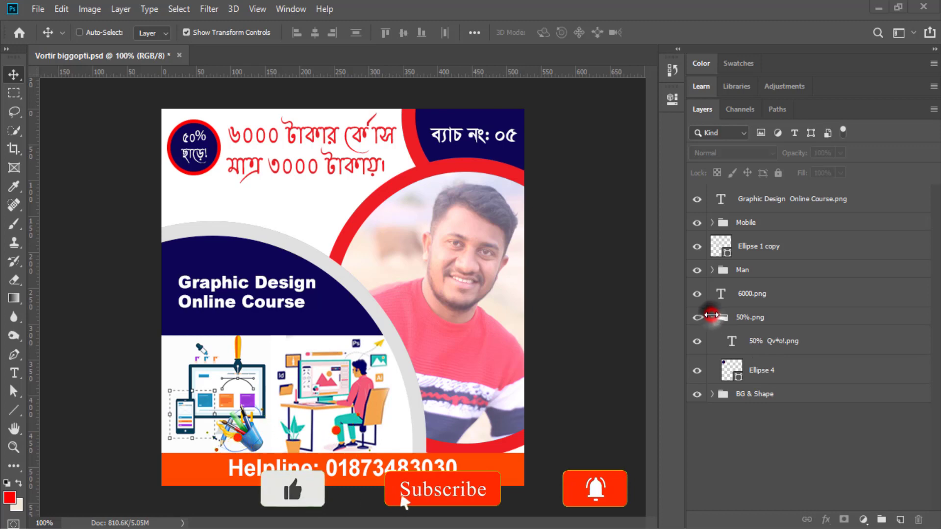
{"action": "left_click", "coordinate": [749, 222]}
{"action": "left_click", "coordinate": [712, 223]}
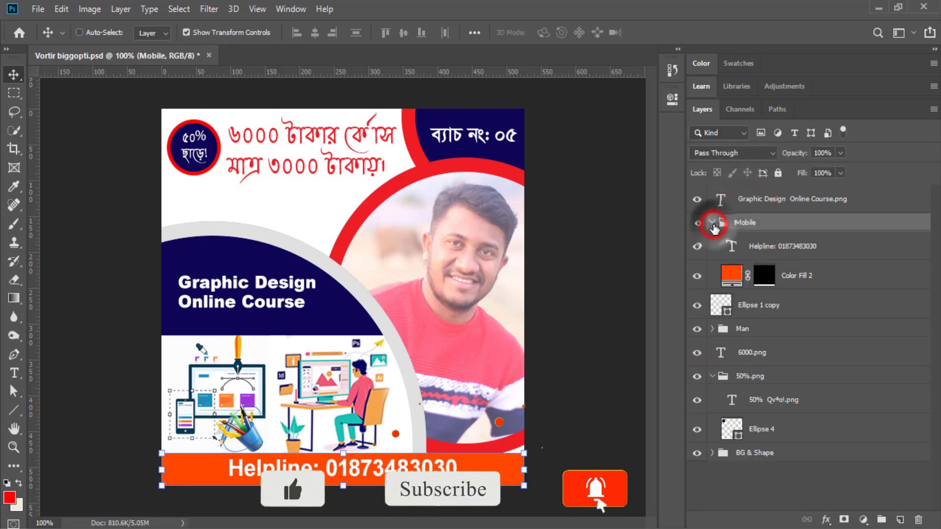
{"action": "left_click", "coordinate": [757, 247]}
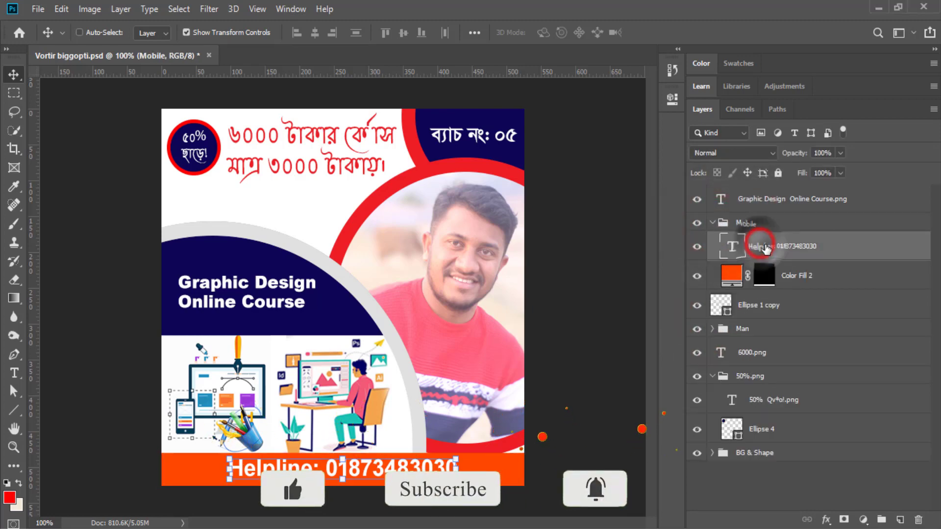
{"action": "left_click", "coordinate": [791, 275], "text": "shift"}
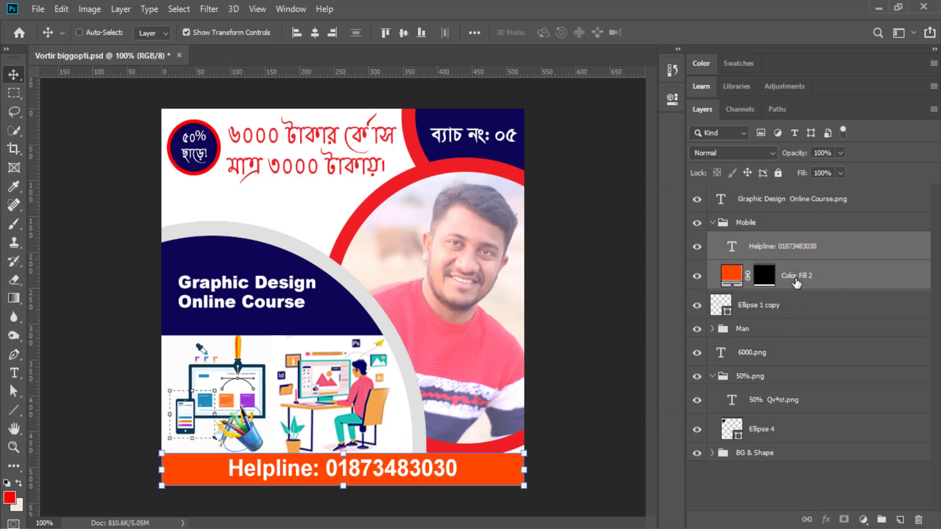
{"action": "left_click", "coordinate": [757, 224]}
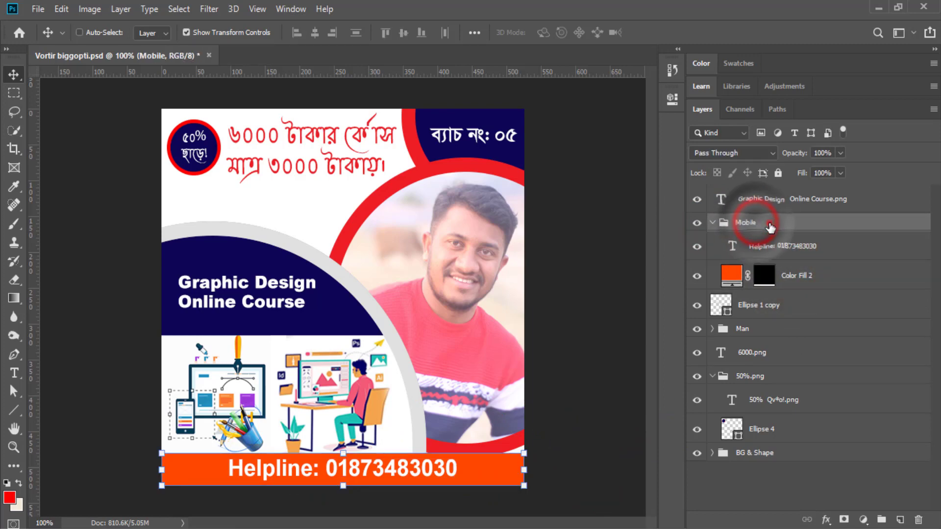
{"action": "double_click", "coordinate": [755, 224]}
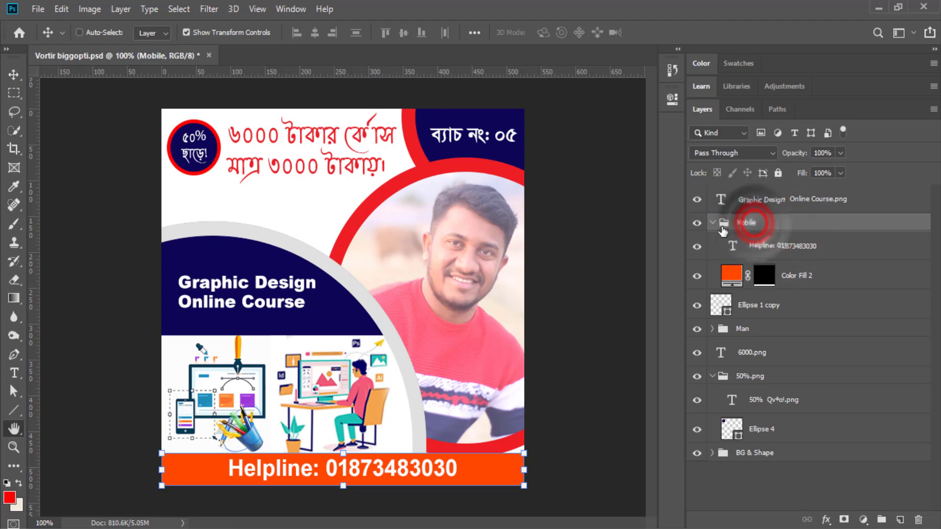
{"action": "left_click", "coordinate": [926, 112]}
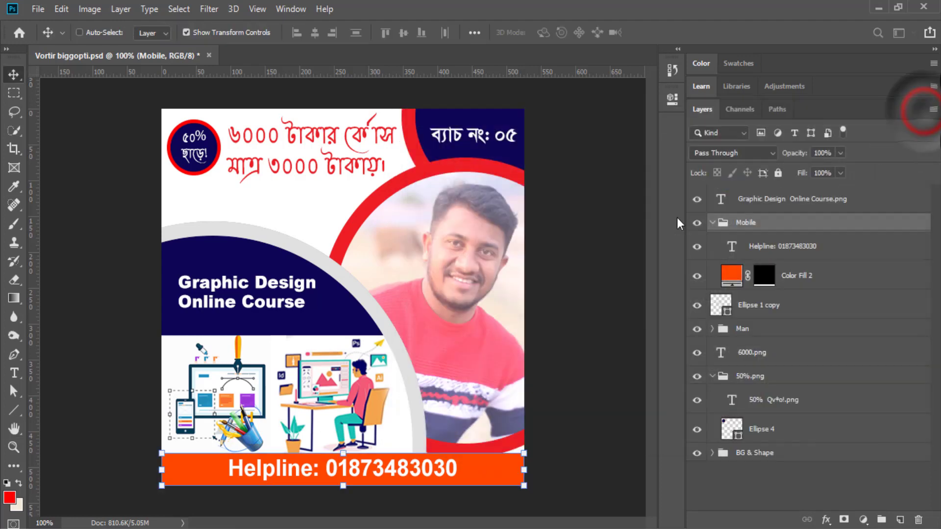
{"action": "left_click", "coordinate": [711, 222]}
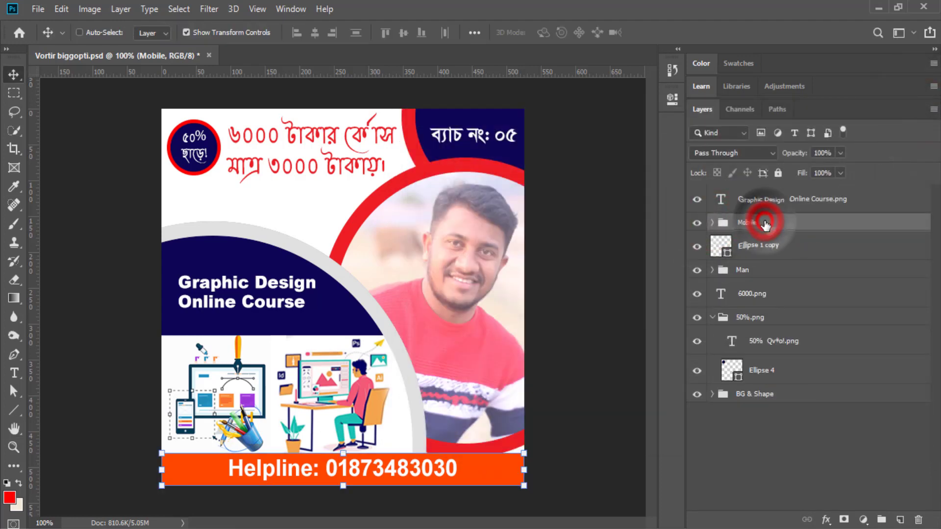
{"action": "double_click", "coordinate": [762, 224]}
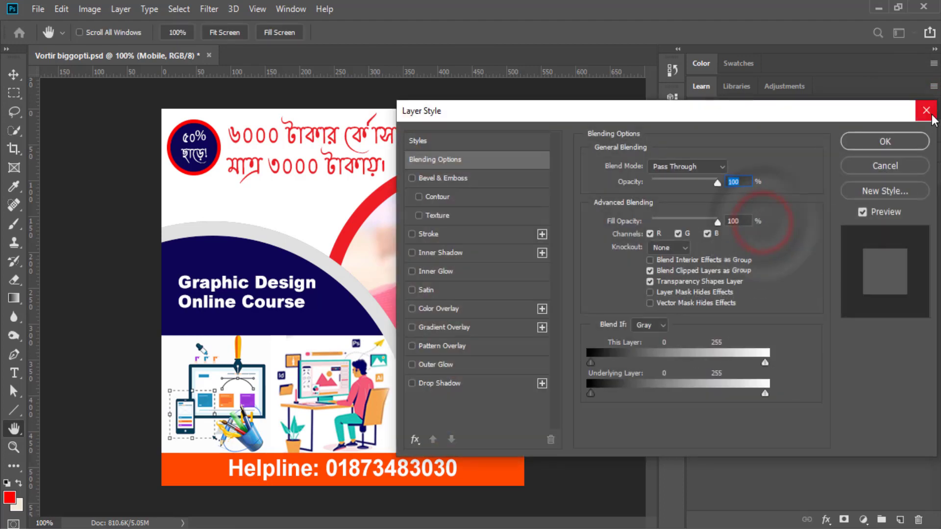
{"action": "left_click", "coordinate": [921, 113]}
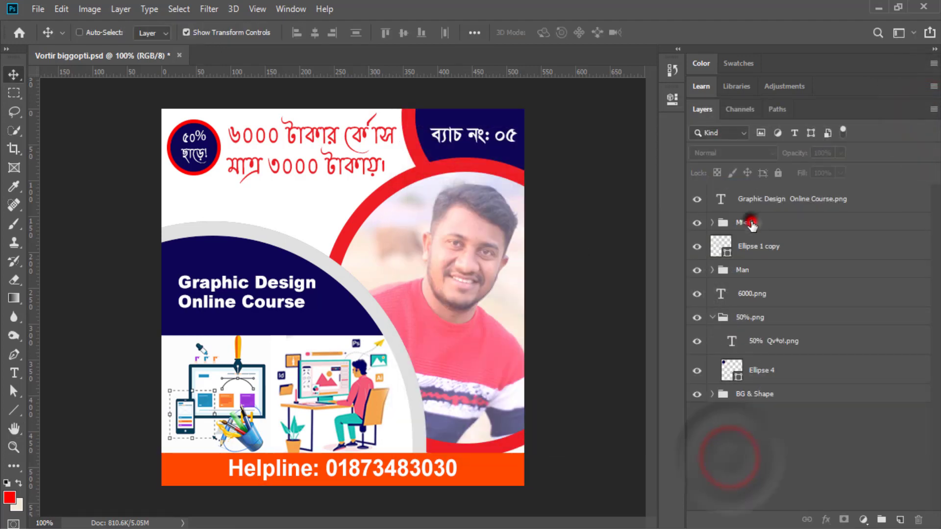
Rename the Mobile group as Mobile.png.
{"action": "double_click", "coordinate": [757, 223]}
{"action": "left_click", "coordinate": [759, 223]}
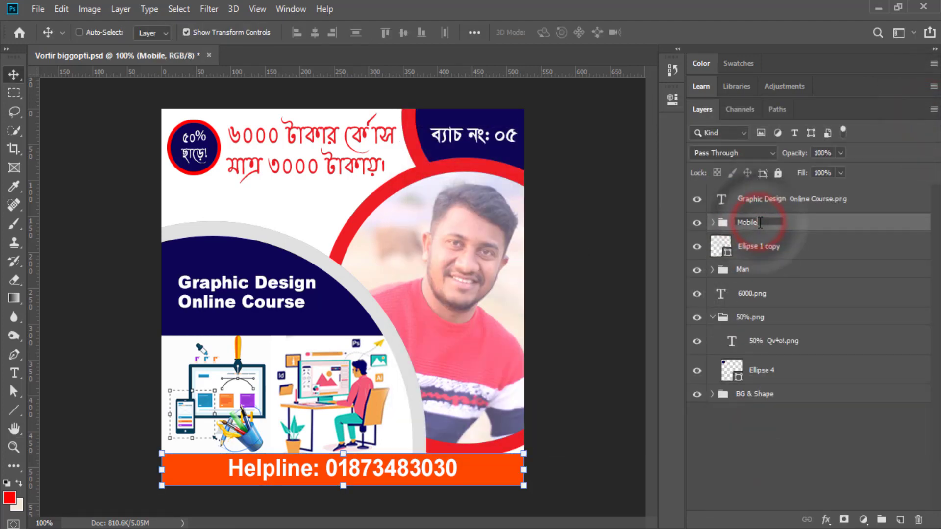
{"action": "type", "text": ".png"}
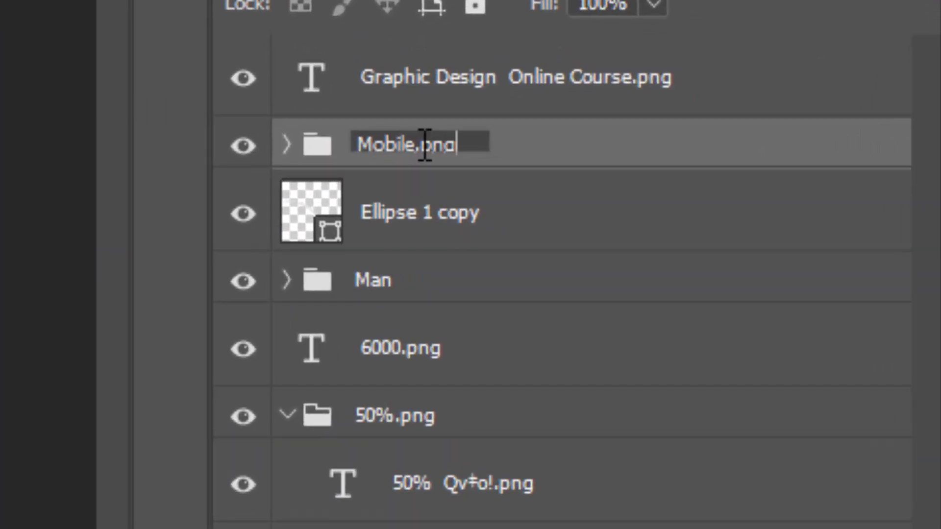
{"action": "key", "text": "Return"}
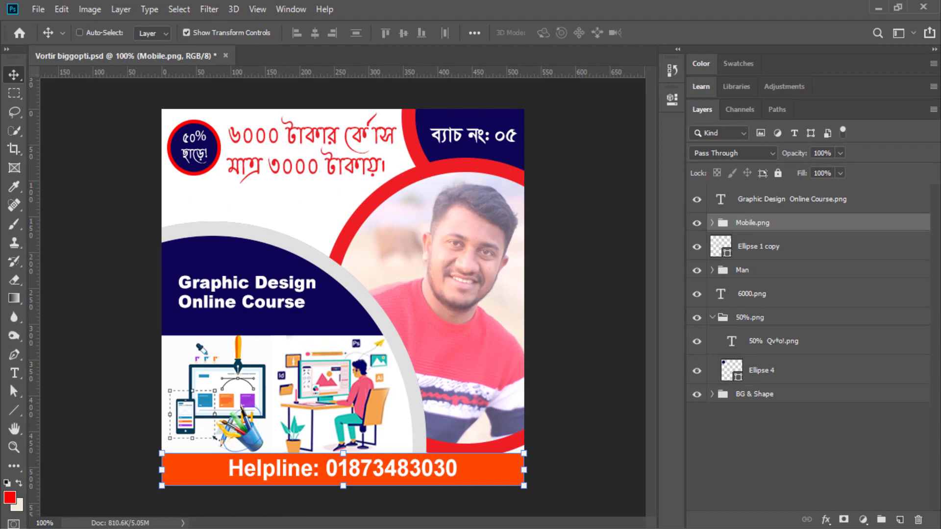
Check the generated Mobile.png in the Vortir biggopti-assets folder, and close the folder window to return to Photoshop.
{"action": "key", "text": "super+e"}
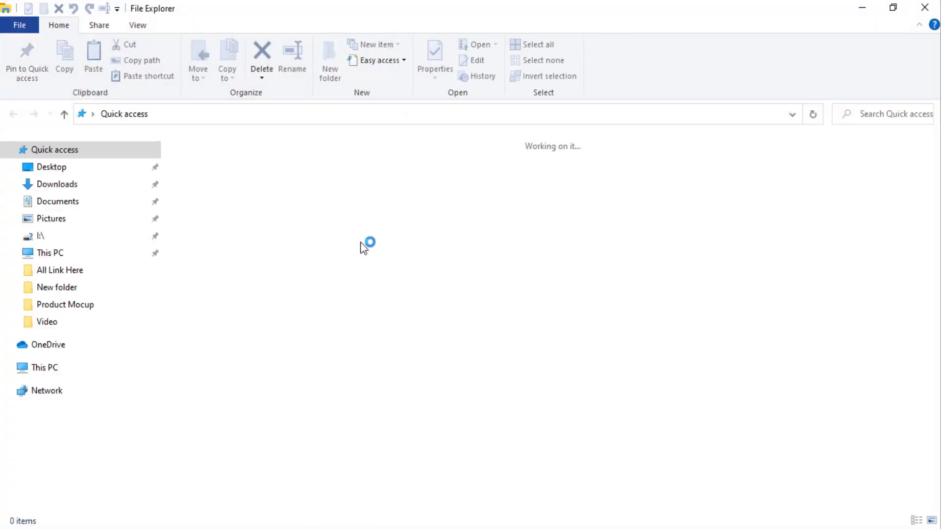
{"action": "left_click", "coordinate": [925, 8]}
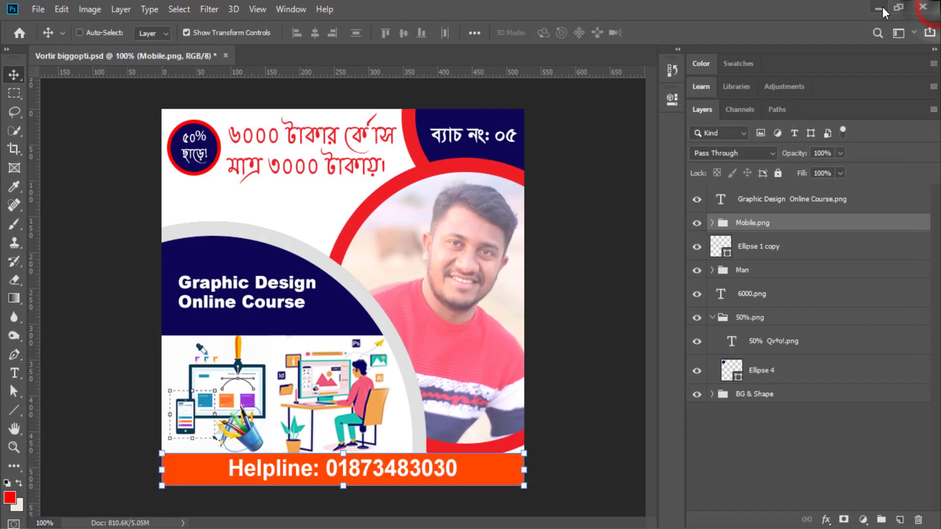
{"action": "left_click", "coordinate": [880, 8]}
{"action": "left_click", "coordinate": [77, 458]}
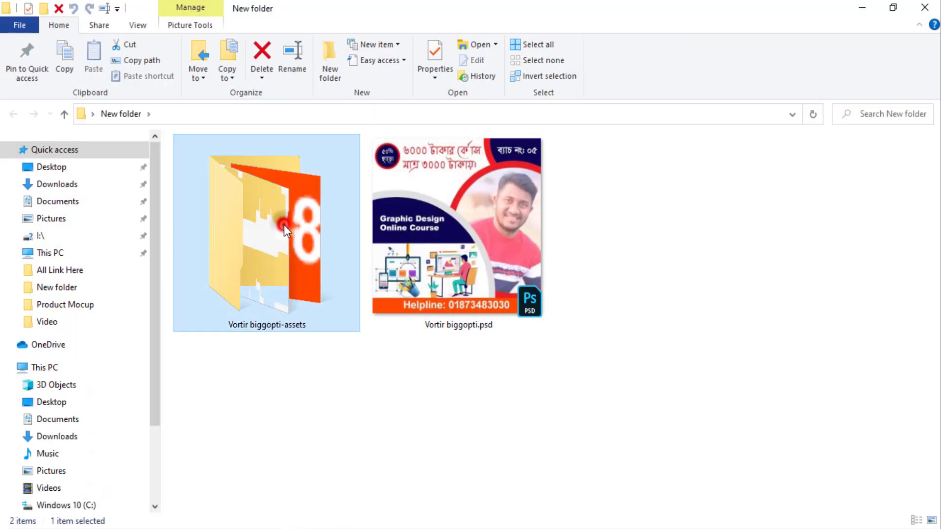
{"action": "double_click", "coordinate": [284, 224]}
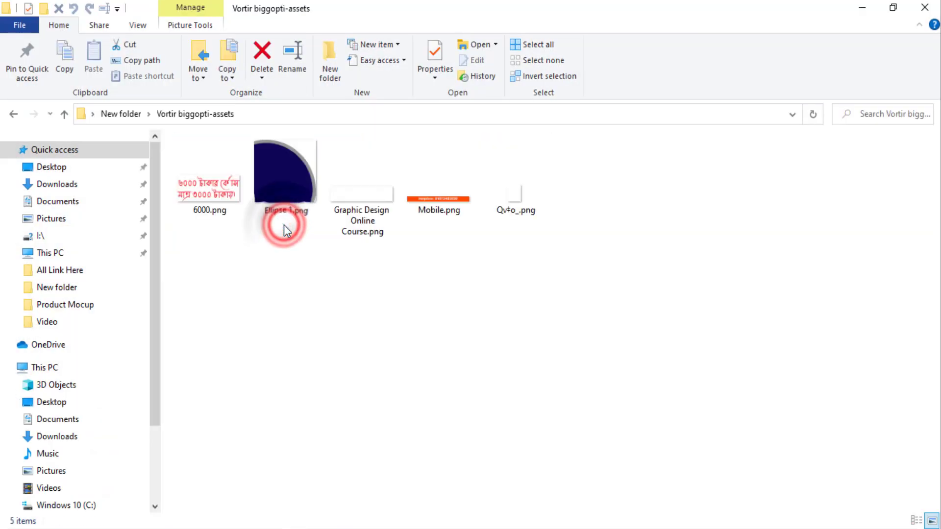
{"action": "left_click", "coordinate": [440, 192]}
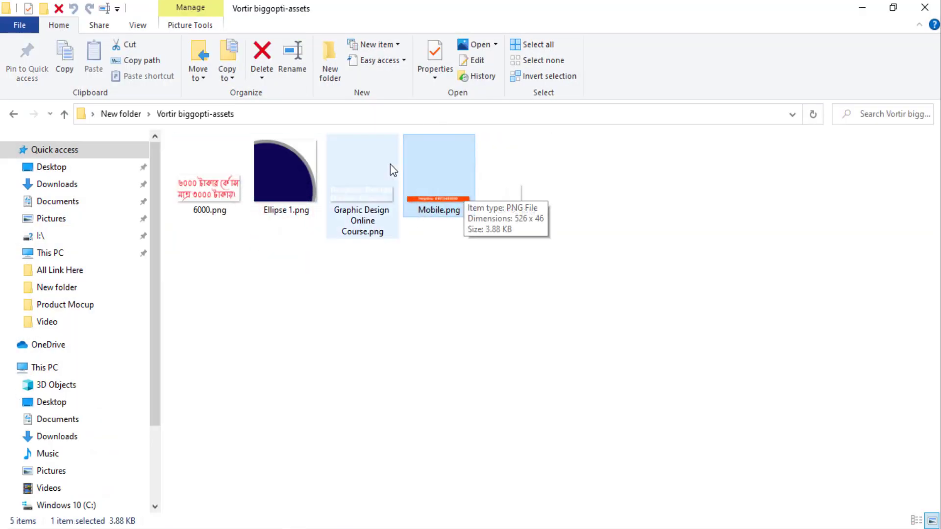
{"action": "left_click", "coordinate": [928, 7]}
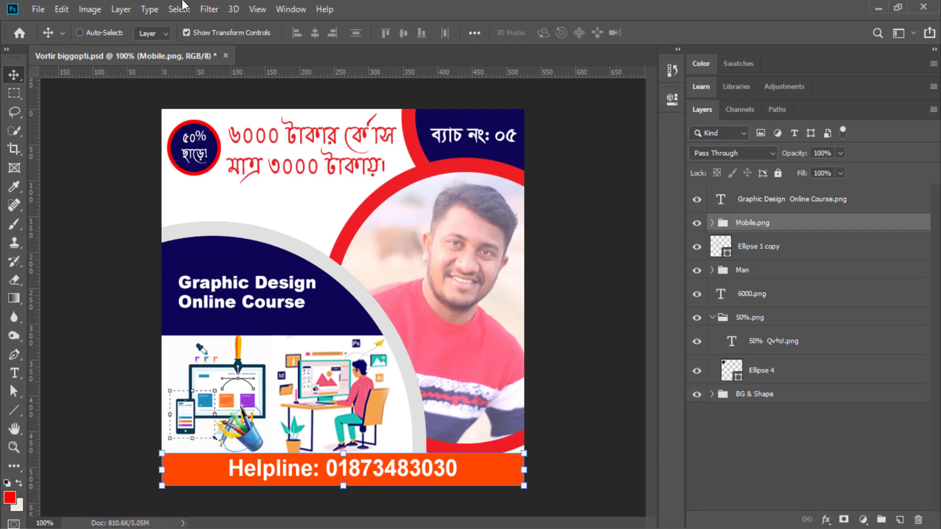
Create a new document from the HDV/HDTV 720p preset, 1280 x 720 px at 72 ppi with a white background.
{"action": "left_click", "coordinate": [37, 9]}
{"action": "left_click", "coordinate": [60, 25]}
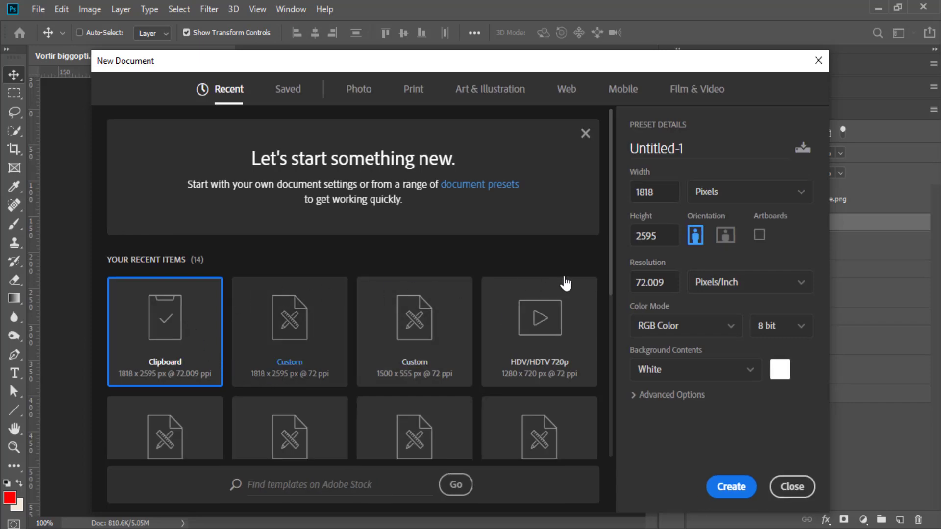
{"action": "left_click", "coordinate": [527, 329]}
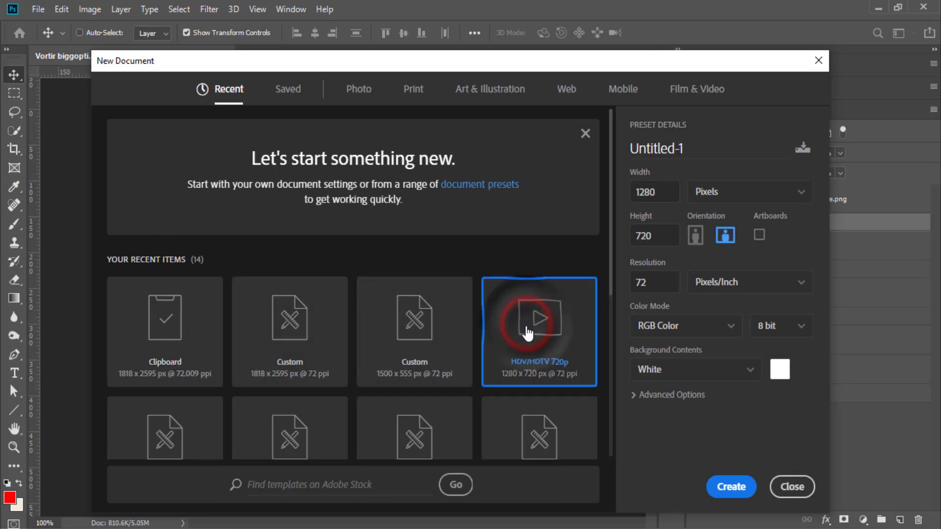
{"action": "left_click", "coordinate": [731, 487]}
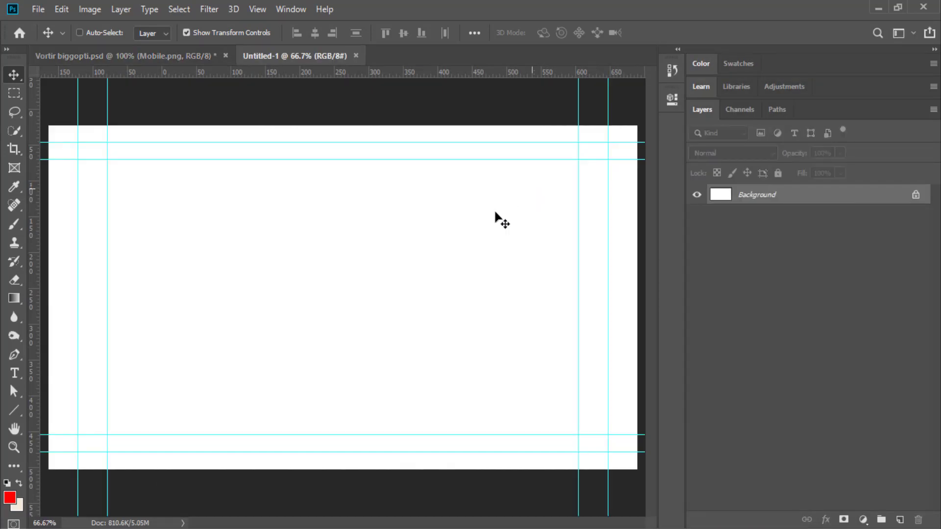
Switch to File Explorer and open the Vortir biggopti-assets folder inside New folder on the Desktop.
{"action": "left_click", "coordinate": [285, 515]}
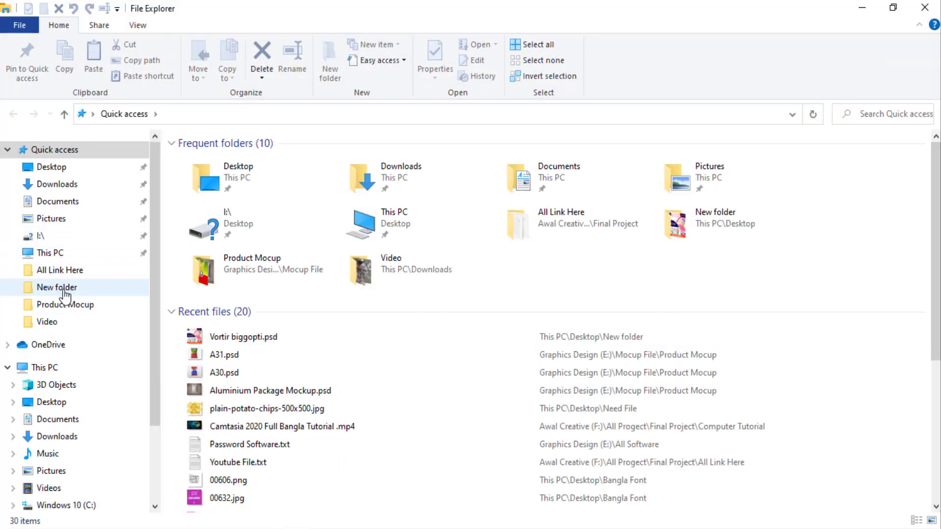
{"action": "left_click", "coordinate": [51, 167]}
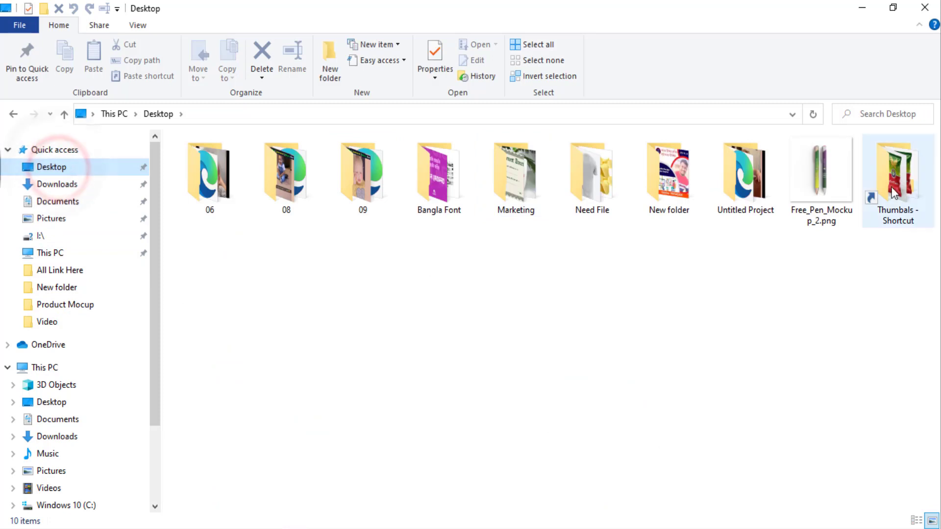
{"action": "double_click", "coordinate": [595, 177]}
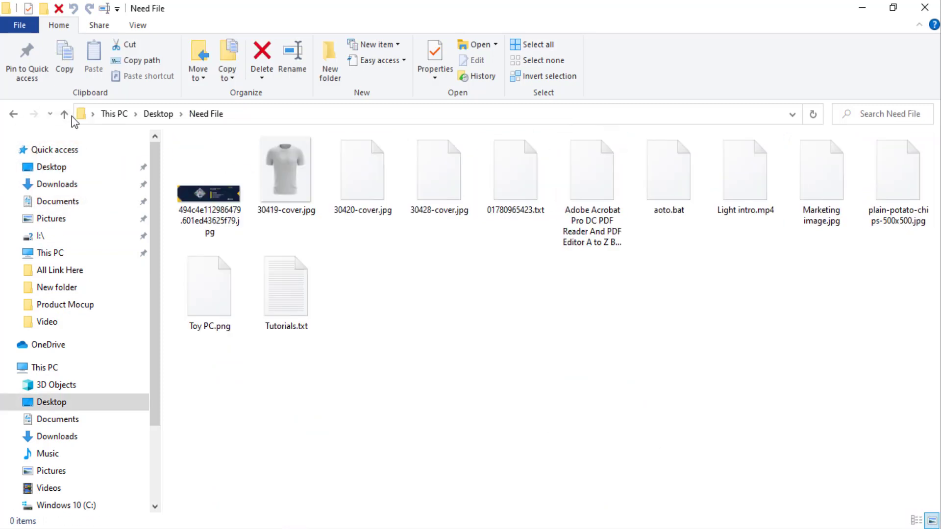
{"action": "left_click", "coordinate": [65, 113]}
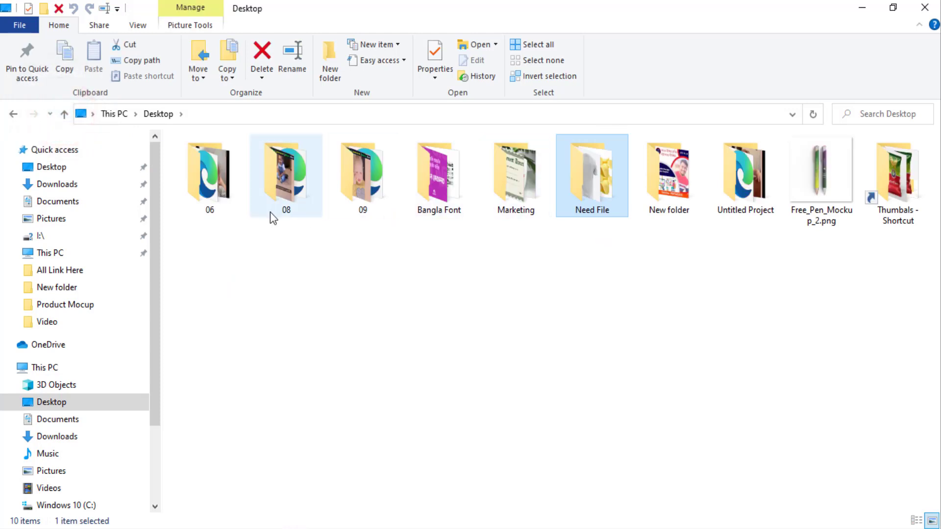
{"action": "double_click", "coordinate": [653, 186]}
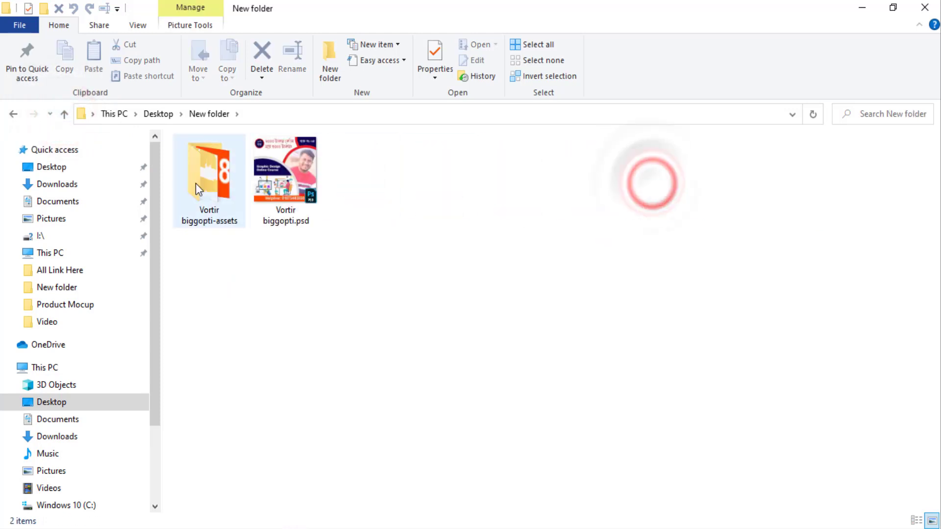
{"action": "double_click", "coordinate": [201, 181]}
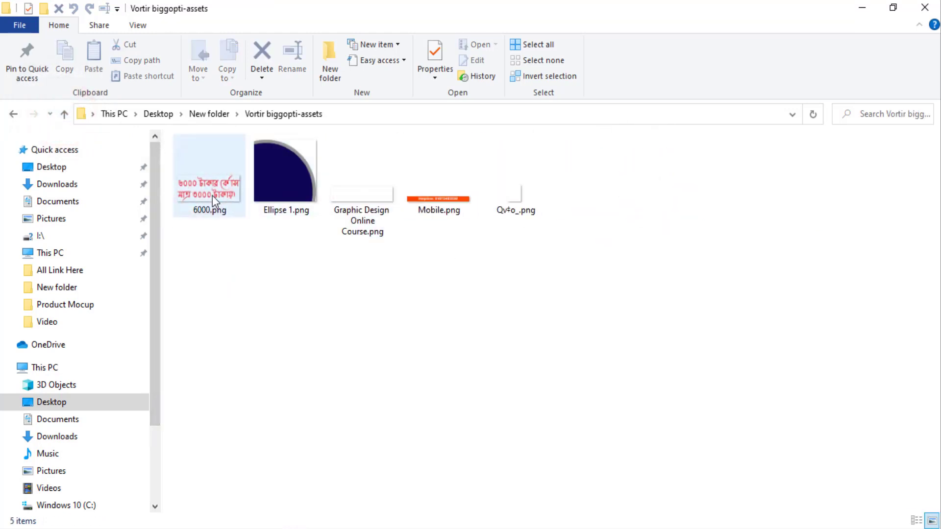
Place 6000.png in the new document near the canvas's upper-left corner, at about X 252 px, Y 122 px.
{"action": "left_click", "coordinate": [203, 191]}
{"action": "left_click_drag", "start_coordinate": [201, 192], "coordinate": [158, 179]}
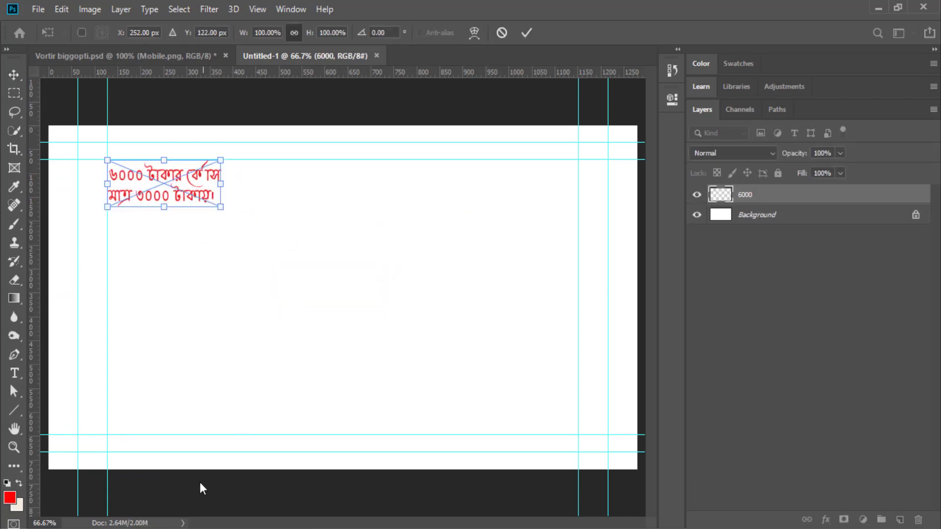
{"action": "left_click", "coordinate": [524, 31]}
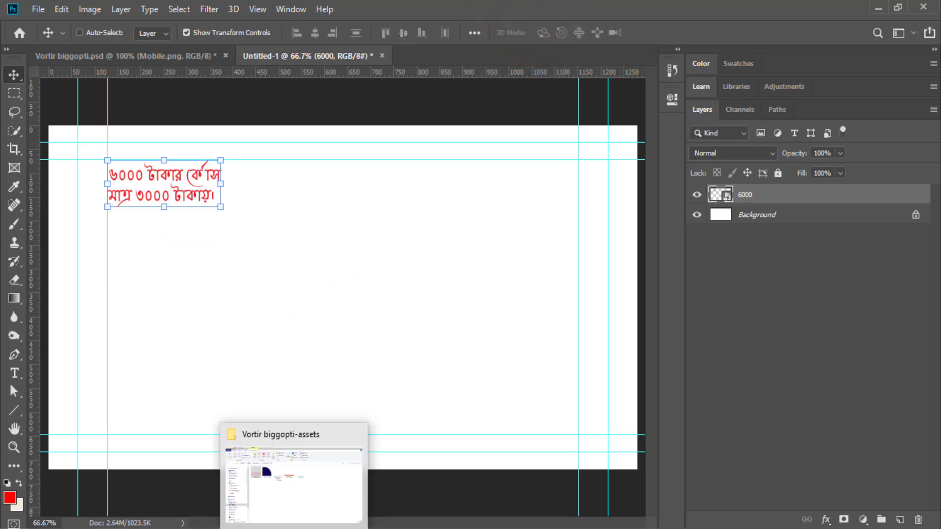
Place Qv‡o_.png from the assets folder in the new document and enlarge it to about 1175% right of the 6000 text.
{"action": "left_click", "coordinate": [294, 466]}
{"action": "left_click_drag", "start_coordinate": [524, 186], "coordinate": [551, 233]}
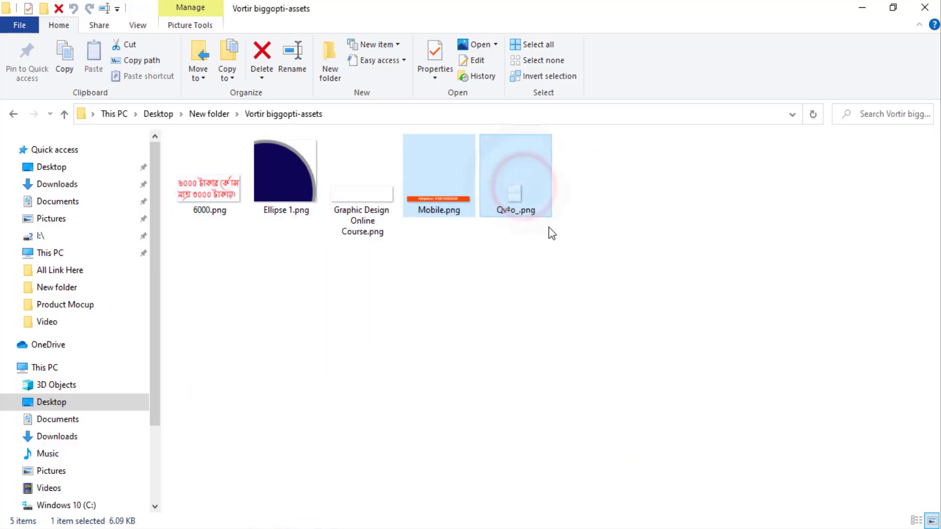
{"action": "left_click", "coordinate": [559, 242]}
{"action": "left_click_drag", "start_coordinate": [514, 189], "coordinate": [392, 369]}
{"action": "left_click", "coordinate": [528, 29]}
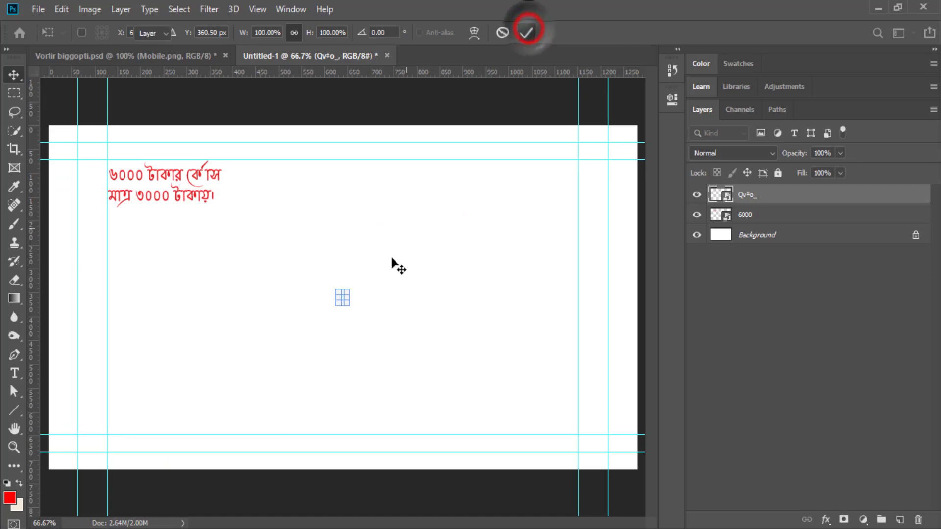
{"action": "left_click_drag", "start_coordinate": [349, 291], "coordinate": [485, 212]}
{"action": "left_click", "coordinate": [525, 32]}
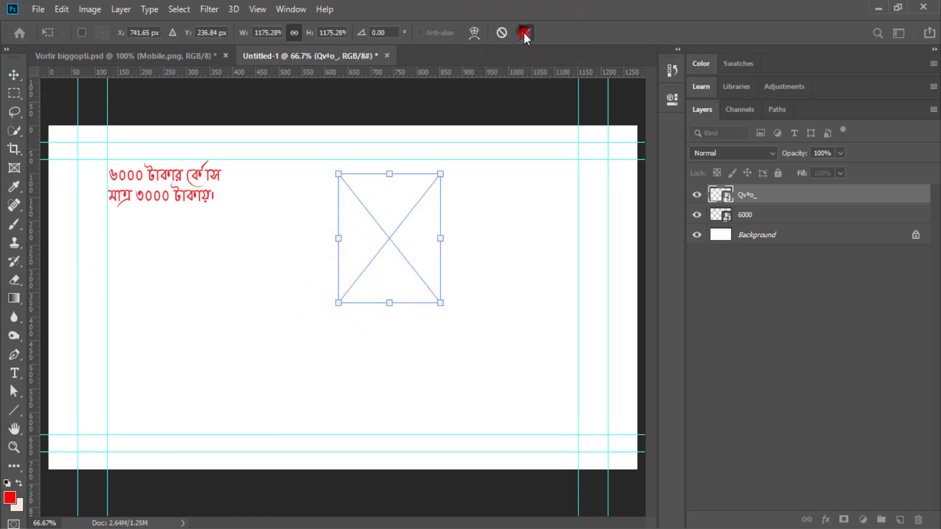
Apply a lime-green Color Overlay with hue 75 to the Qv‡o_ layer and move the layer slightly right and down.
{"action": "right_click", "coordinate": [764, 196]}
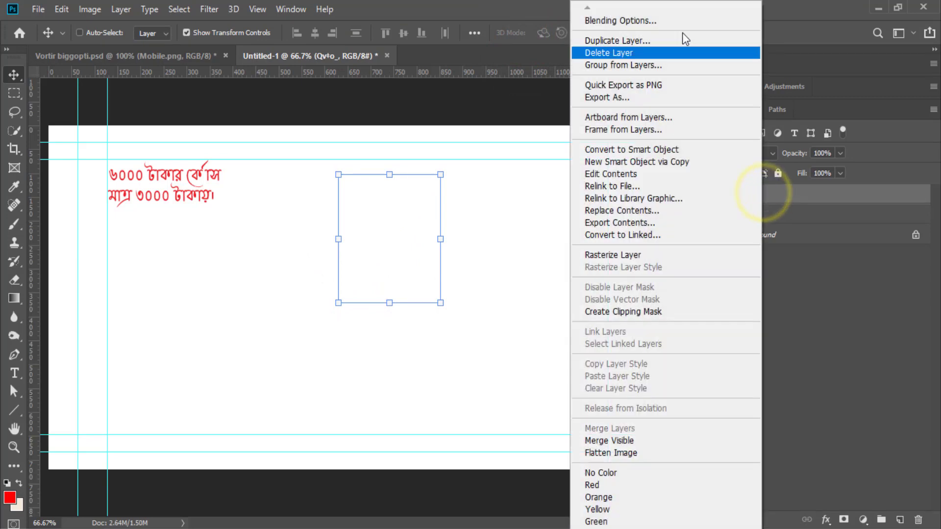
{"action": "left_click", "coordinate": [651, 21]}
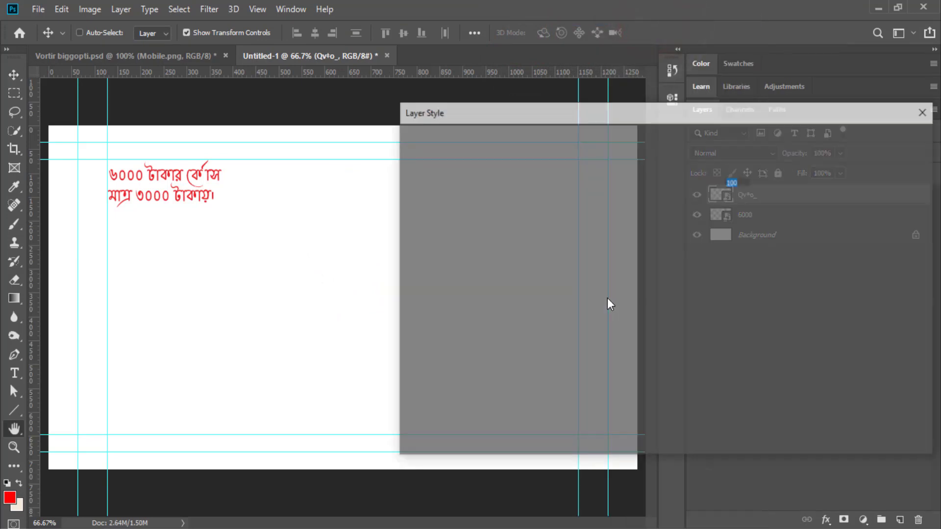
{"action": "left_click", "coordinate": [438, 308]}
{"action": "left_click", "coordinate": [730, 168]}
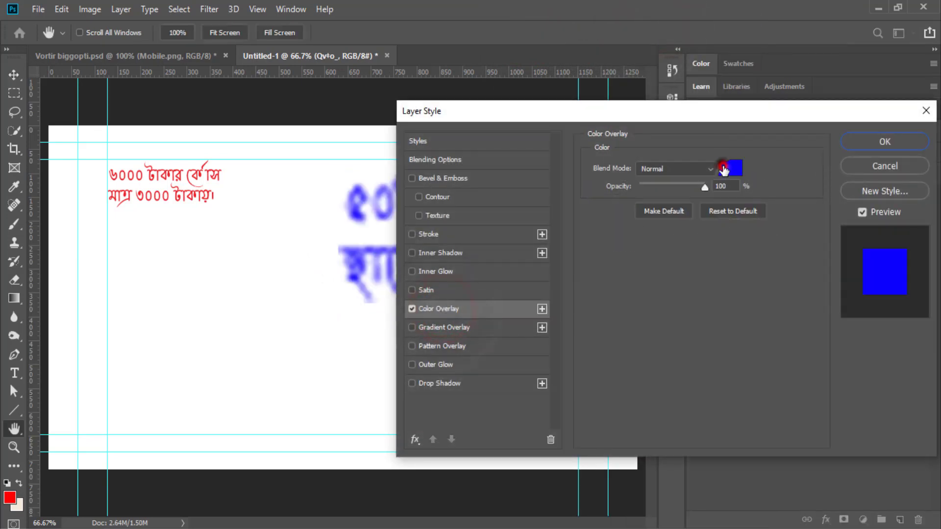
{"action": "left_click_drag", "start_coordinate": [632, 257], "coordinate": [750, 328]}
{"action": "left_click", "coordinate": [736, 317]}
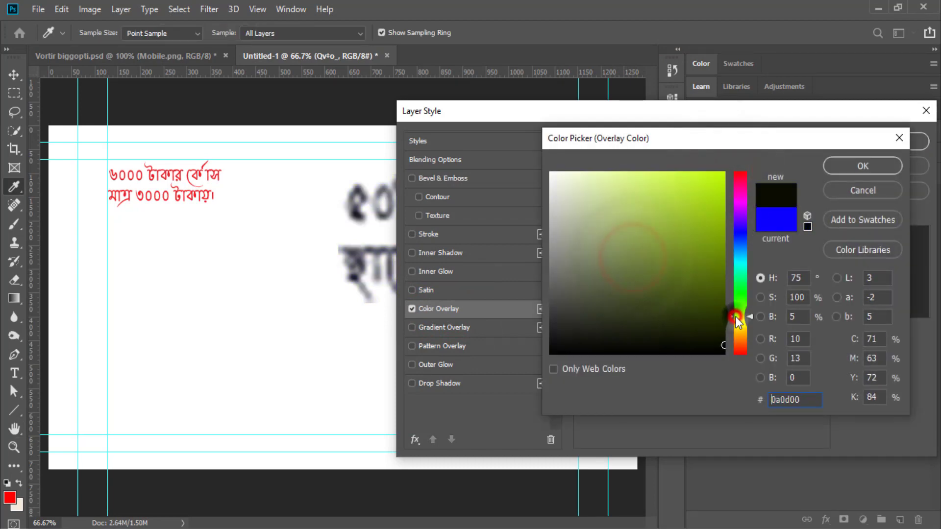
{"action": "left_click_drag", "start_coordinate": [706, 202], "coordinate": [725, 172]}
{"action": "left_click", "coordinate": [863, 169]}
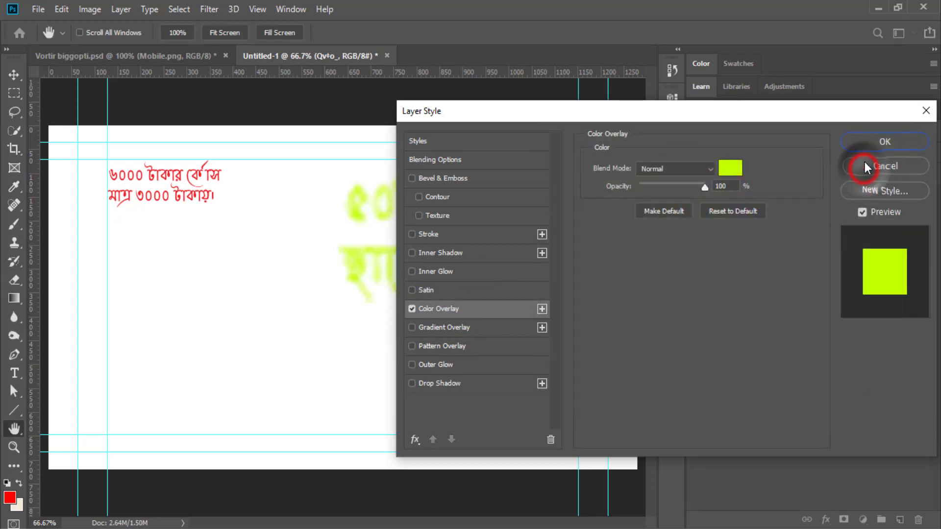
{"action": "left_click", "coordinate": [866, 147]}
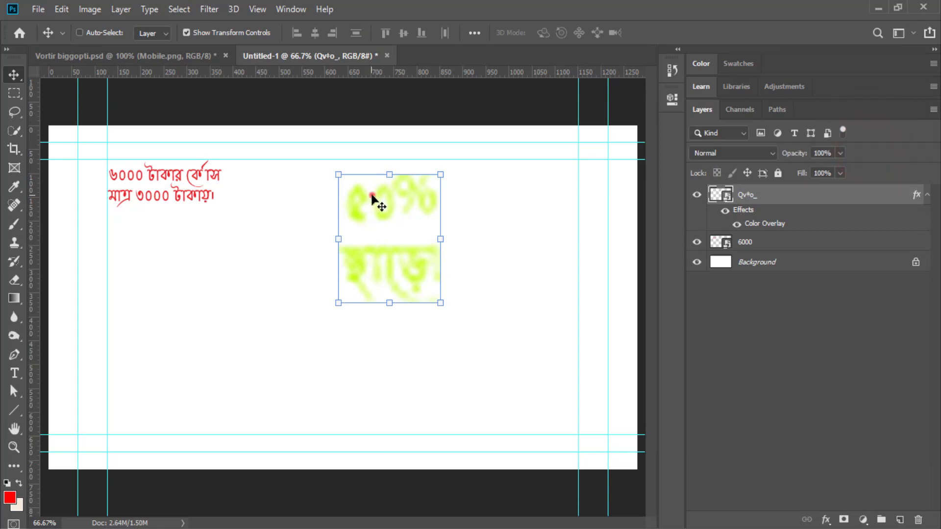
{"action": "left_click_drag", "start_coordinate": [374, 199], "coordinate": [405, 209]}
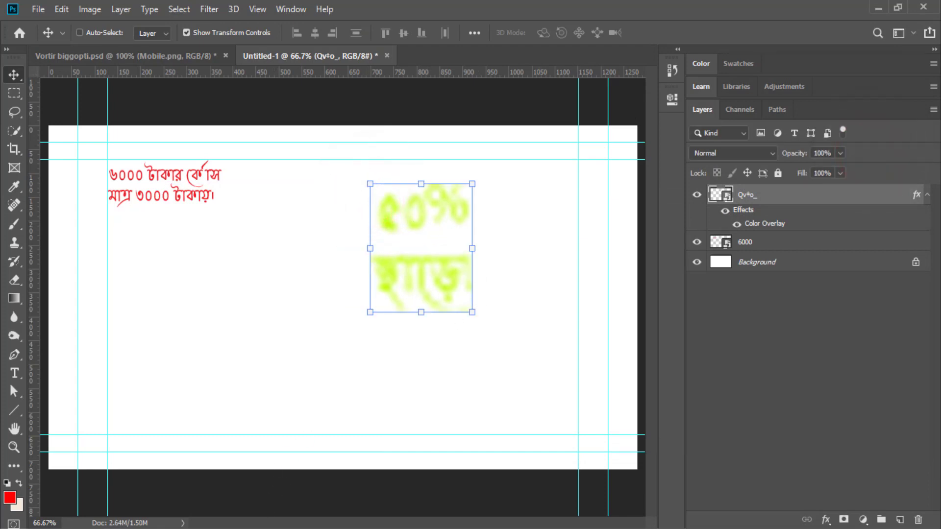
Place Mobile.png from the assets folder and enlarge it to about 243%, spanning the canvas's bottom edge at X 640 px, Y 684 px.
{"action": "key", "text": "alt+Tab"}
{"action": "left_click_drag", "start_coordinate": [430, 200], "coordinate": [342, 393]}
{"action": "left_click_drag", "start_coordinate": [362, 300], "coordinate": [338, 454]}
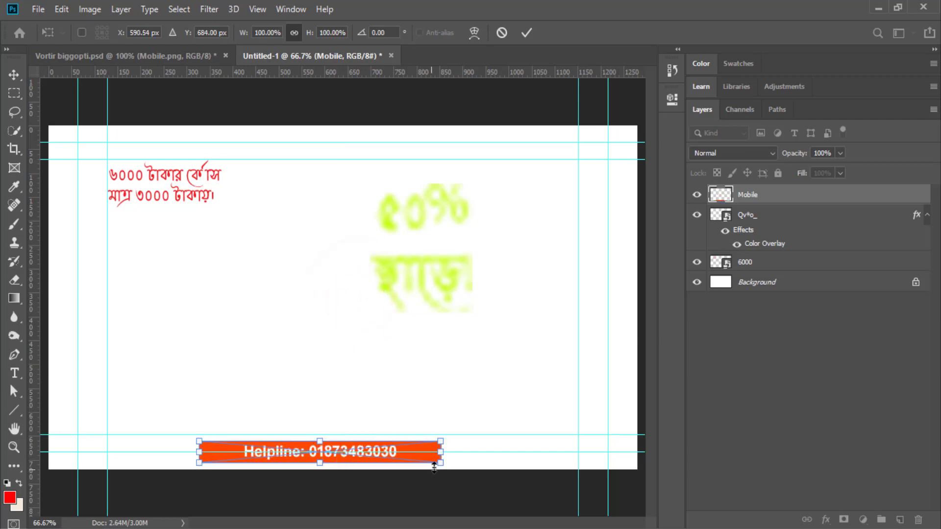
{"action": "left_click_drag", "start_coordinate": [442, 455], "coordinate": [615, 455]}
{"action": "left_click_drag", "start_coordinate": [197, 455], "coordinate": [39, 453]}
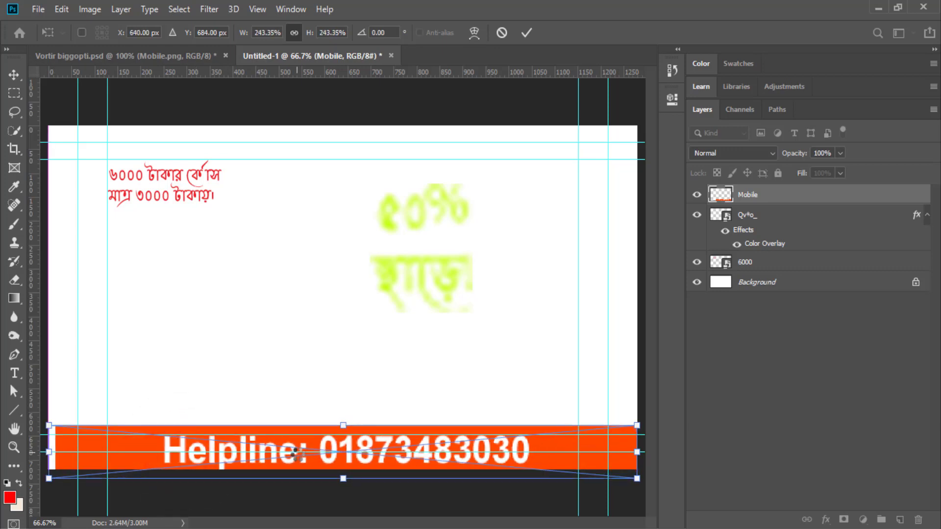
{"action": "left_click", "coordinate": [528, 32]}
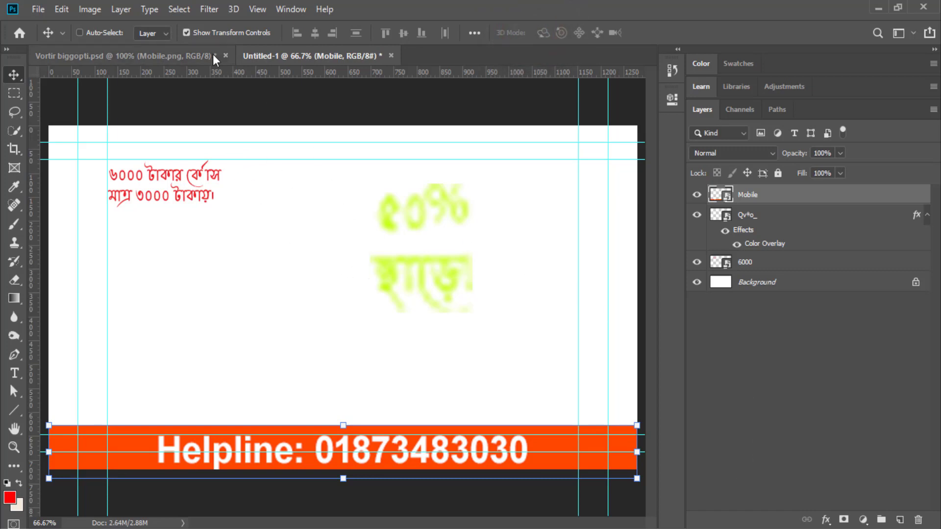
Return to the Vortir biggopti.psd document and examine its export and sharing options, including the Share dialog.
{"action": "left_click", "coordinate": [199, 54]}
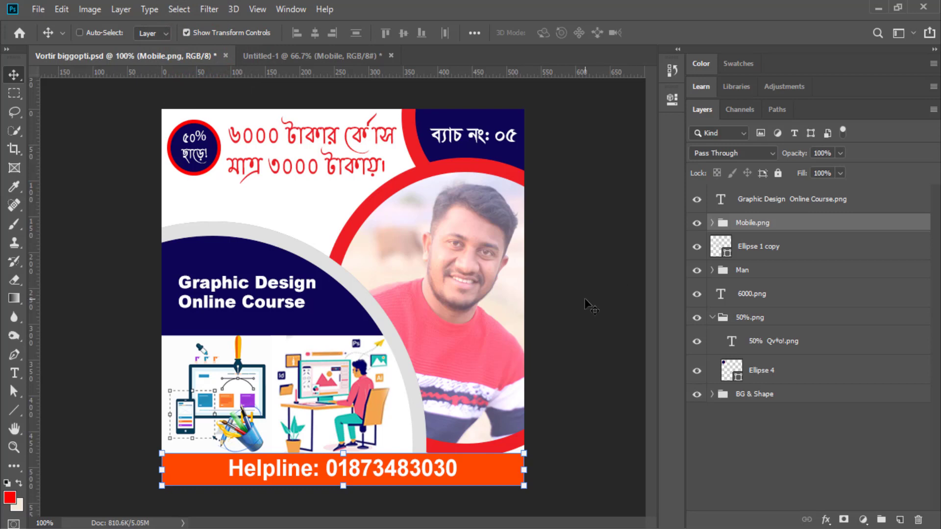
{"action": "left_click", "coordinate": [38, 9]}
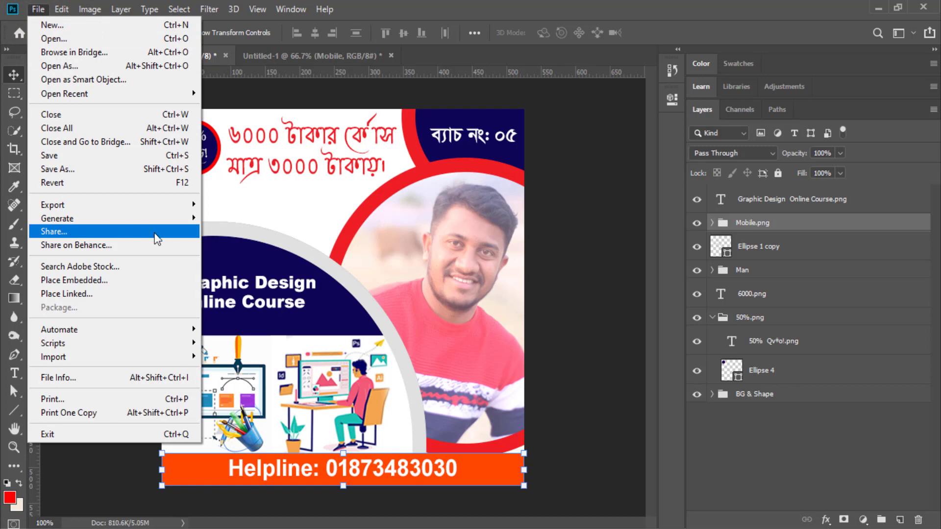
{"action": "mouse_move", "coordinate": [98, 205]}
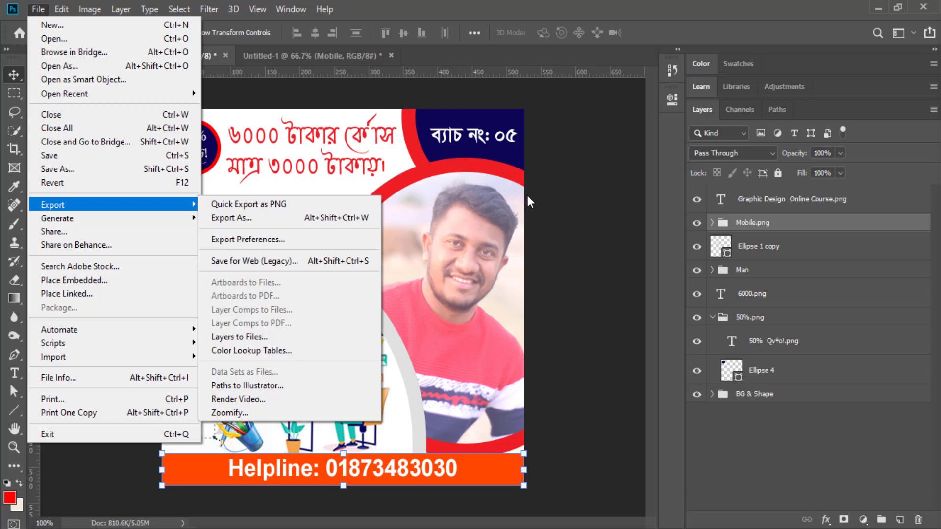
{"action": "left_click", "coordinate": [81, 230]}
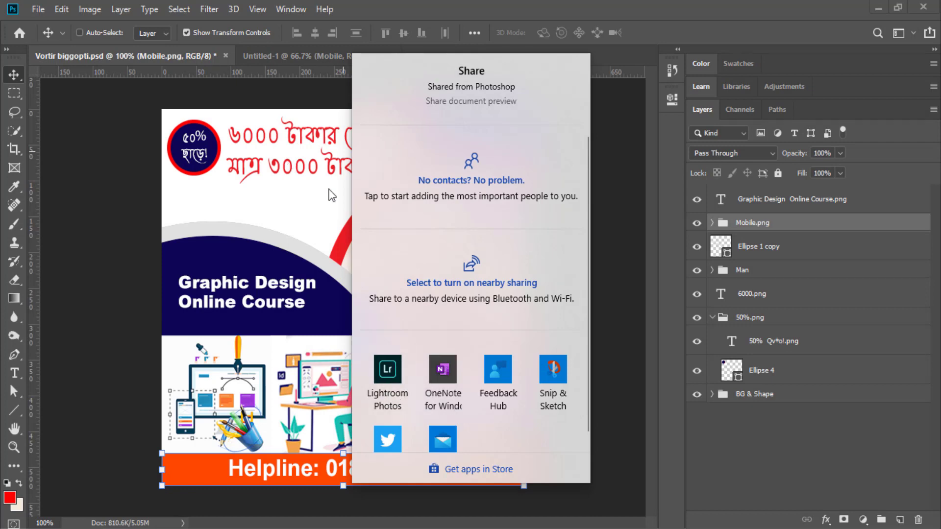
{"action": "left_click", "coordinate": [614, 278]}
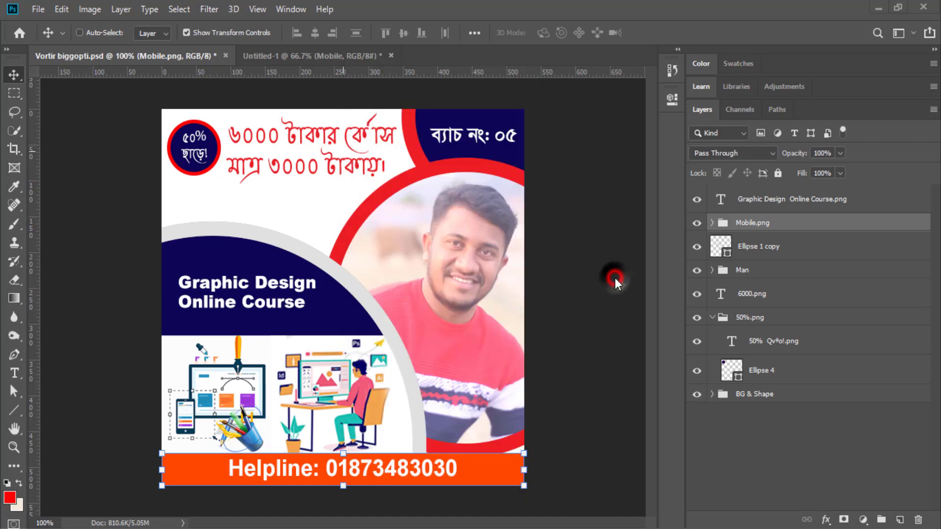
{"action": "left_click", "coordinate": [40, 9]}
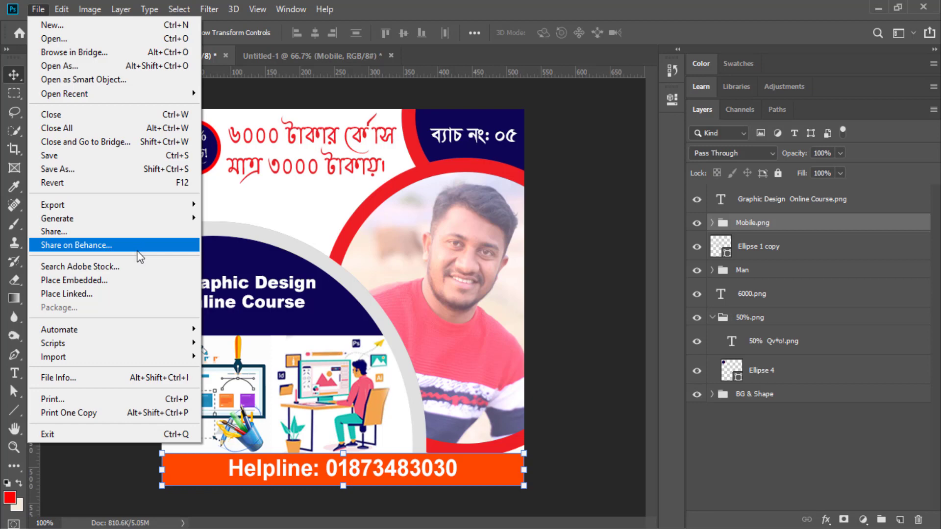
{"action": "left_click", "coordinate": [405, 298]}
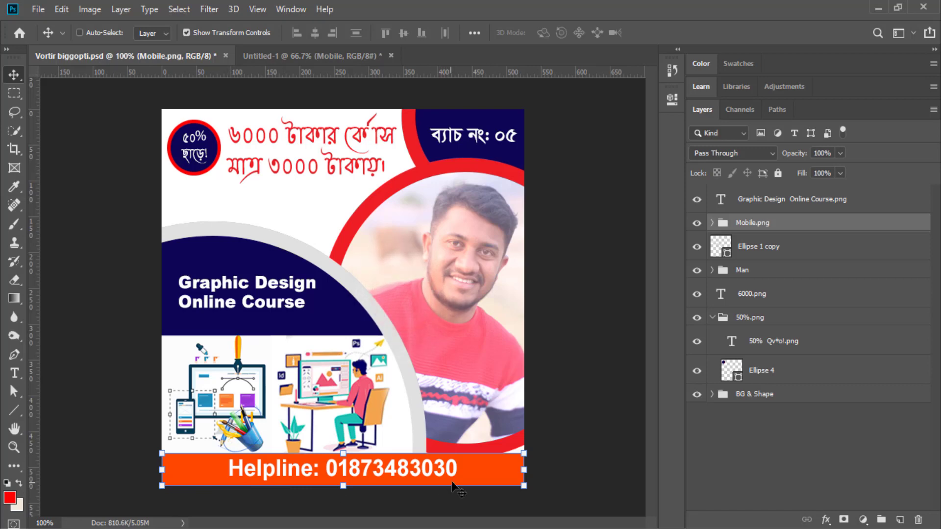